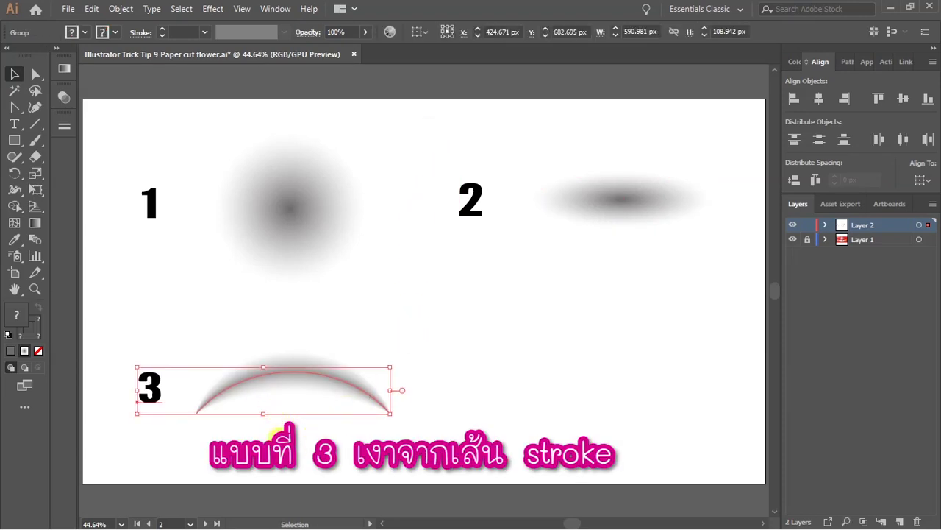
- Paste the number 4 sample with its blurred dark square in front, in the empty area beside sample 3
click(266, 398)
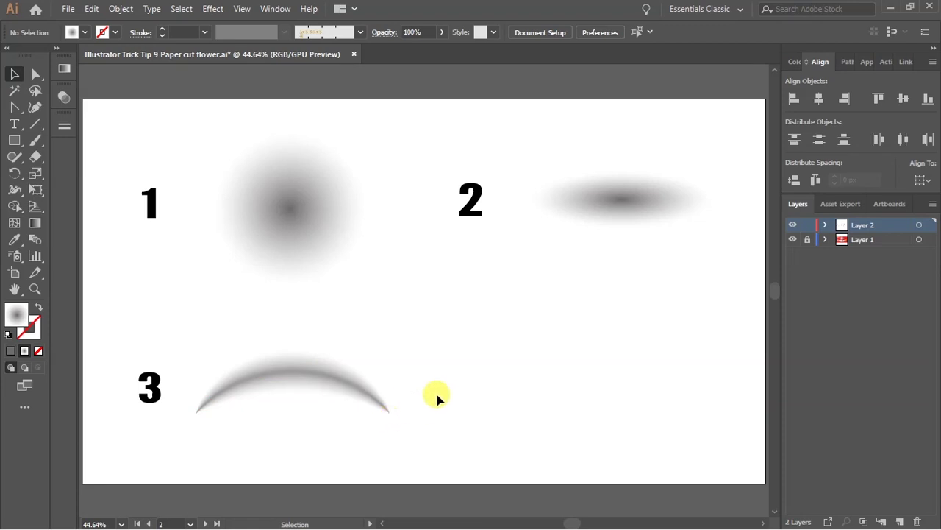
key(ctrl+f)
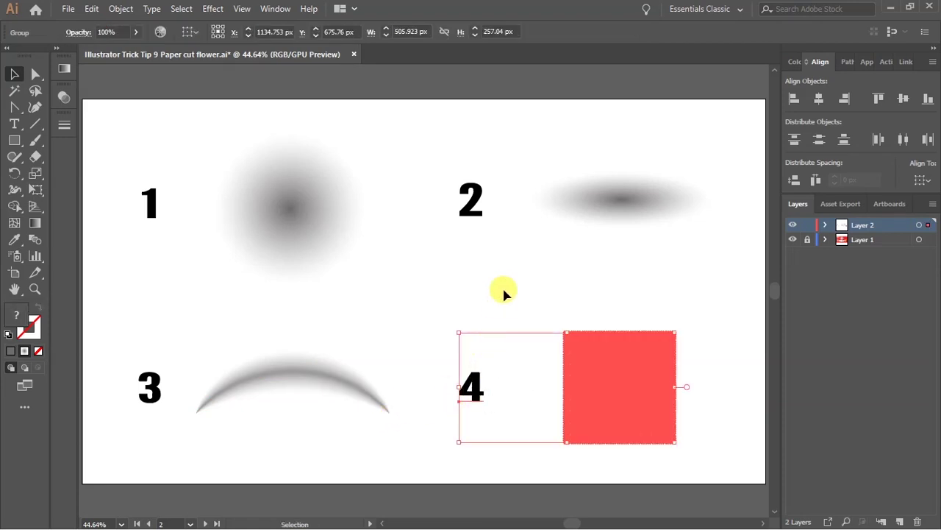
click(588, 301)
click(649, 392)
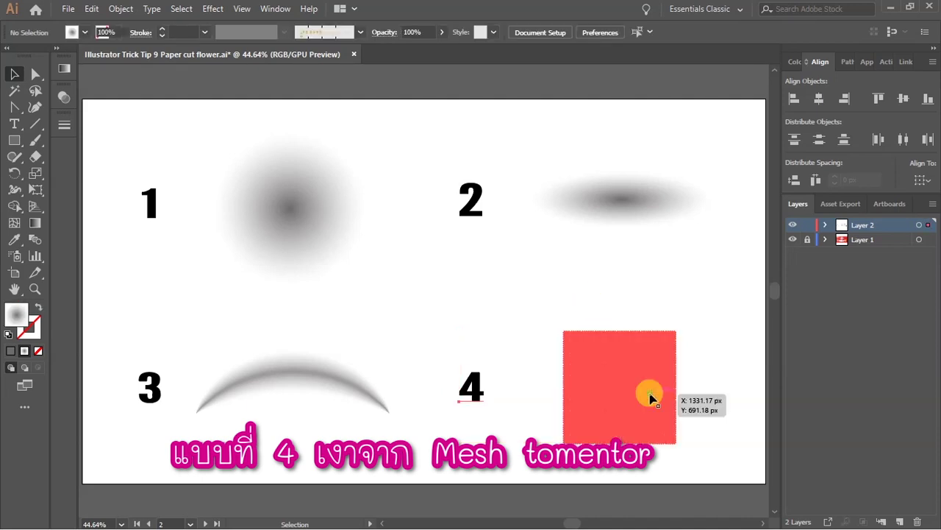
click(701, 440)
scroll(679, 414, up, 2)
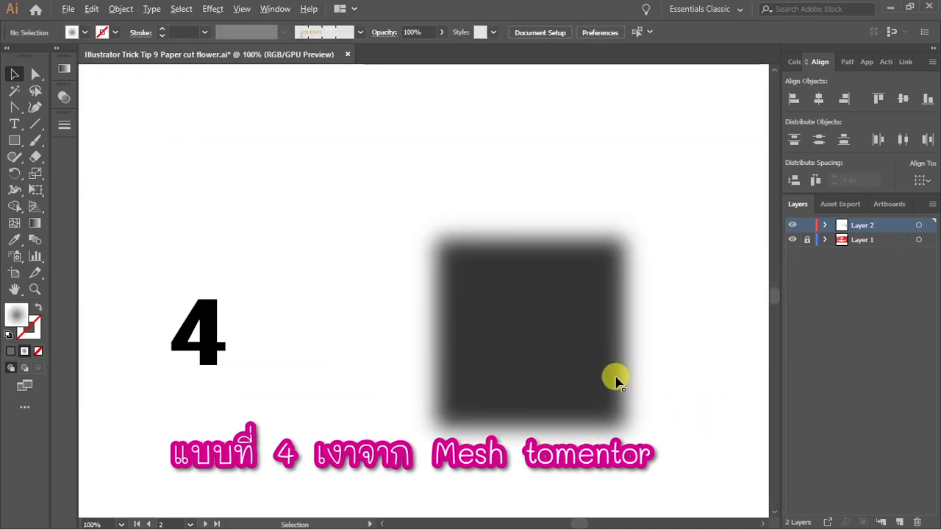
key(a)
key(ctrl+0)
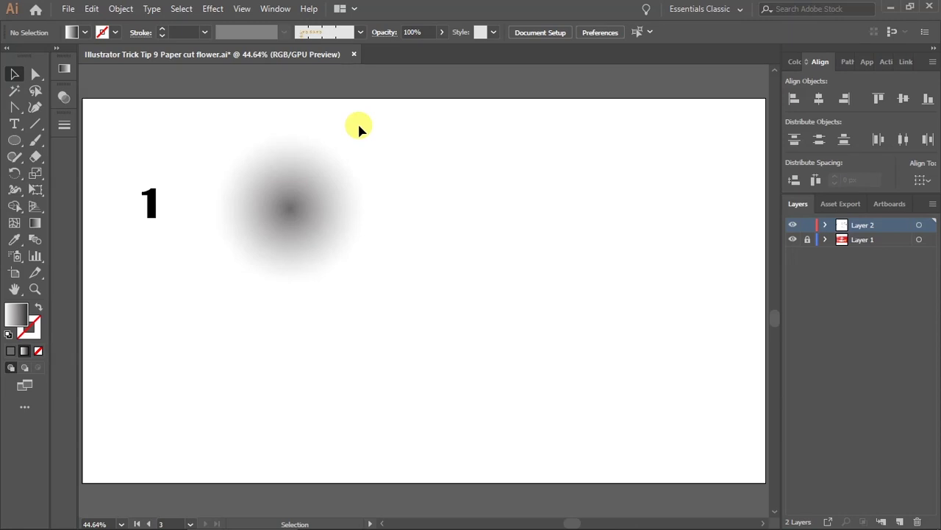
- Draw a circle with the Ellipse tool in the empty space beside the sample 1 shadow
click(10, 143)
drag(10, 143, 17, 172)
drag(552, 212, 618, 271)
click(14, 74)
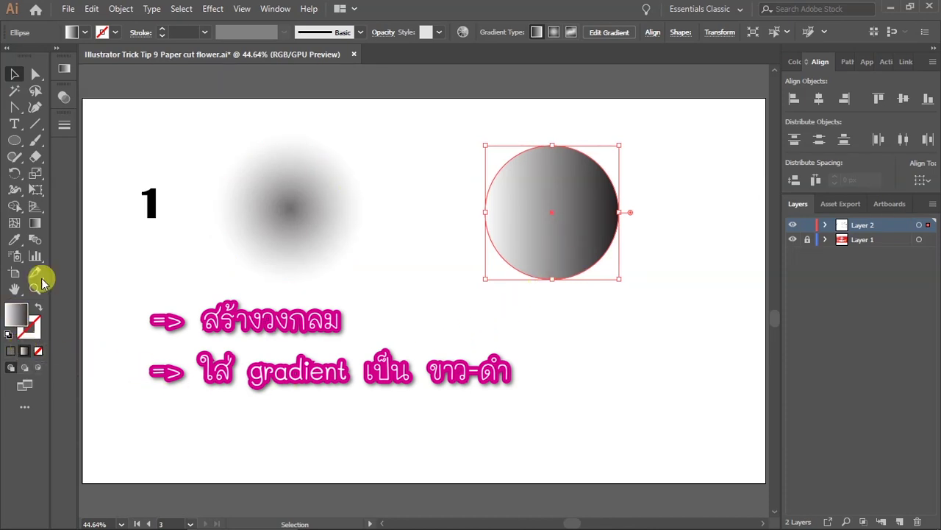
- Fill the circle with the White, Black gradient, make it radial and reverse it so black lies at the centre
click(63, 74)
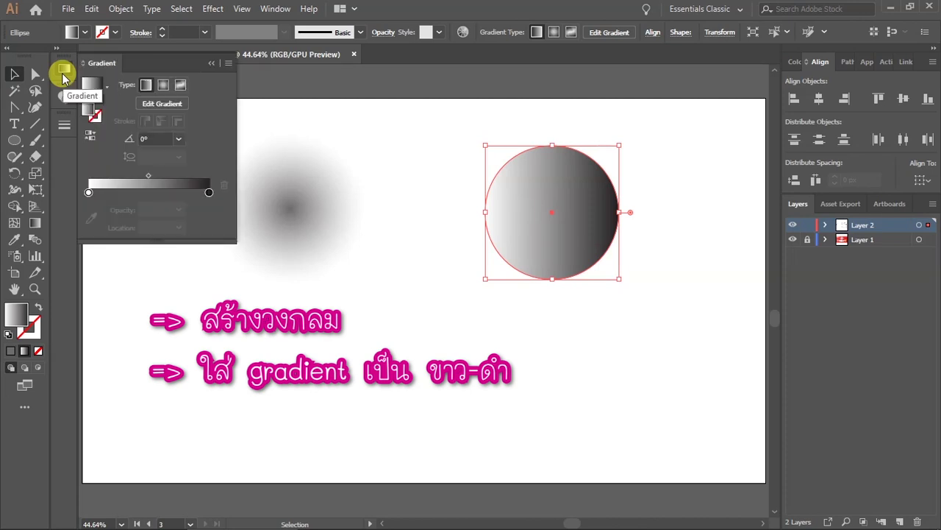
click(107, 88)
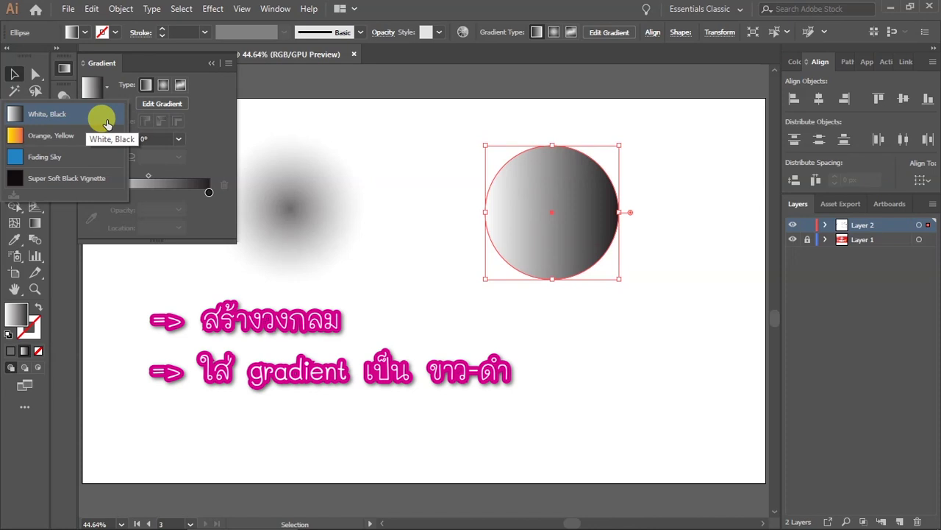
click(57, 117)
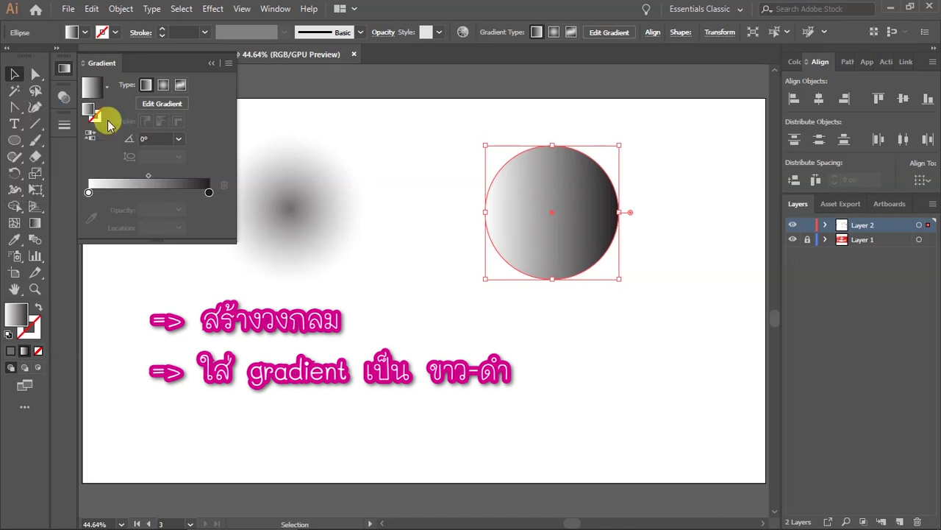
click(162, 86)
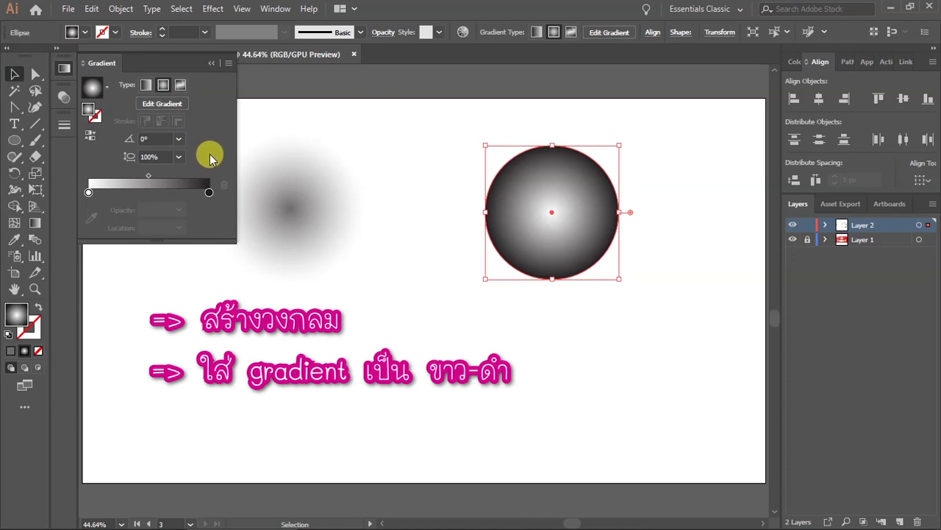
click(91, 140)
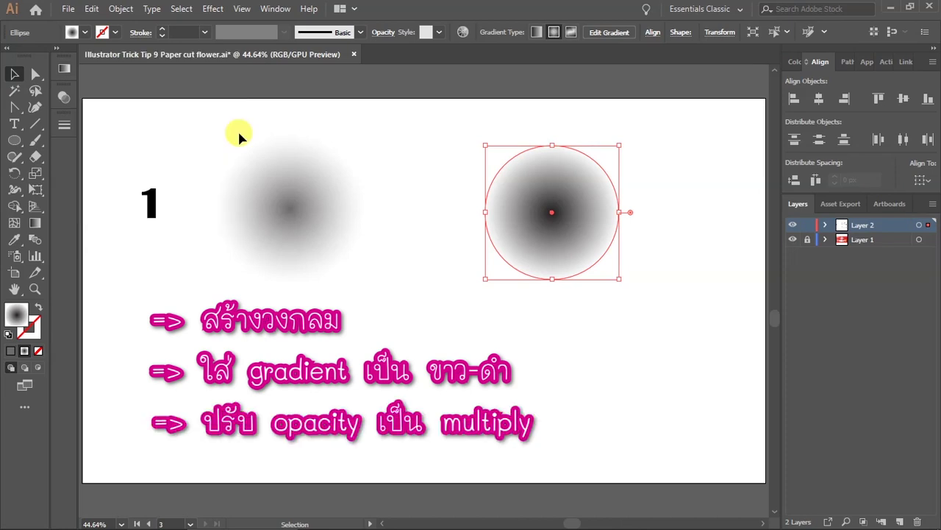
- Set the gradient circle's blending mode to Multiply and deselect it
click(69, 101)
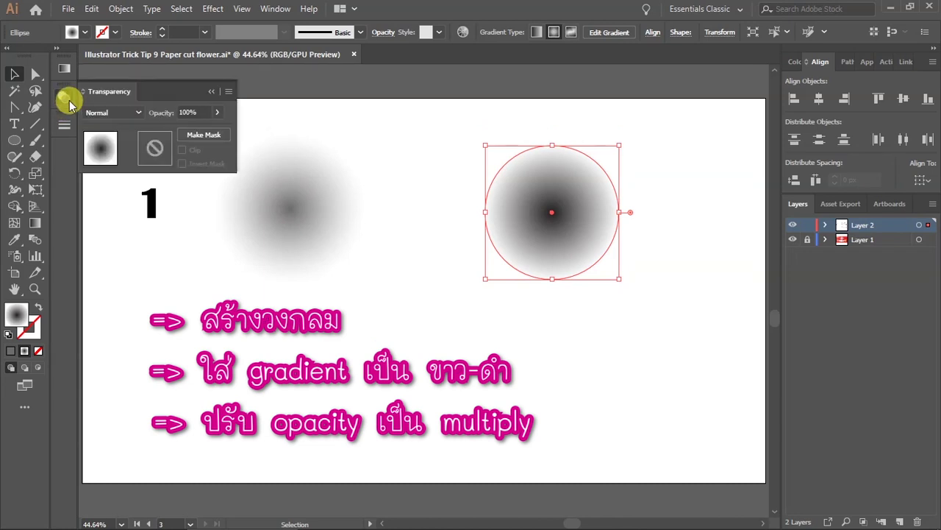
click(115, 112)
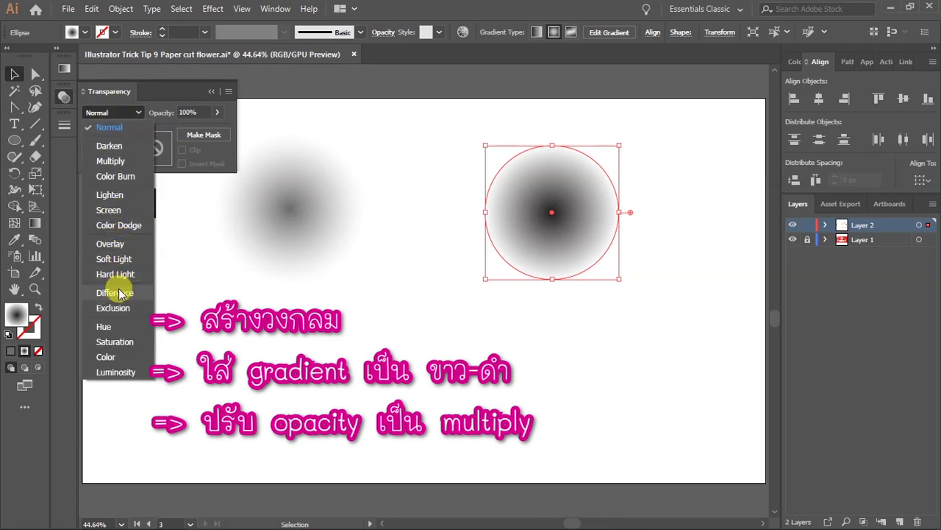
click(122, 163)
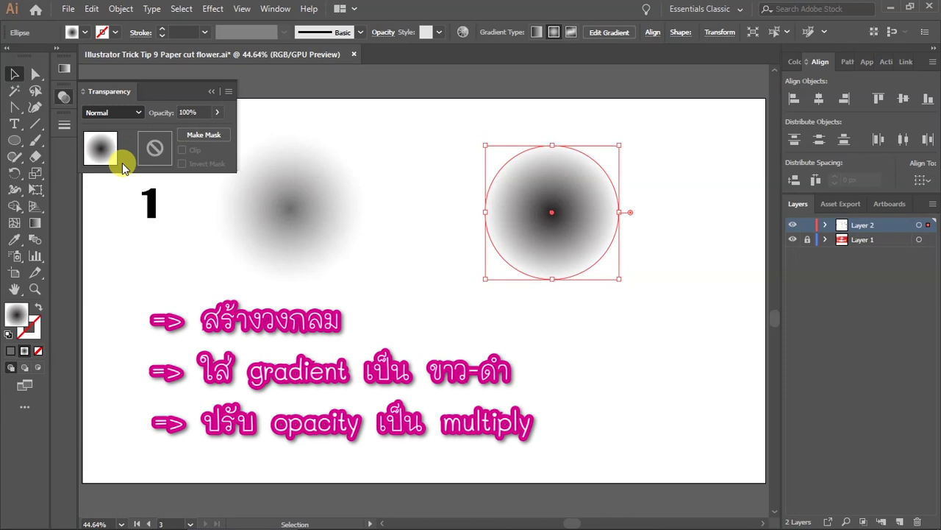
click(212, 91)
click(563, 283)
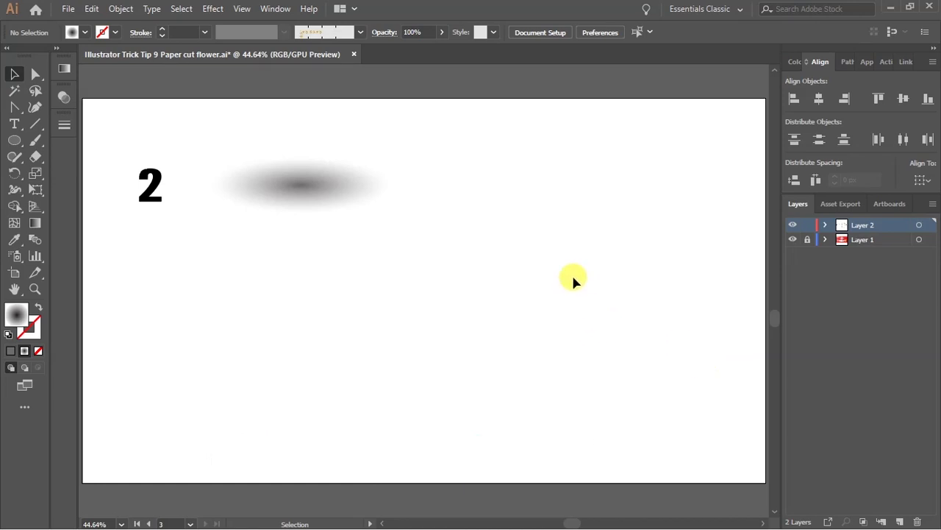
- Copy the round shadow from sample 1 onto the sample 2 artboard and place it beside the oval shadow
scroll(514, 277, down, 4)
scroll(567, 157, up, 2)
key(a)
click(364, 115)
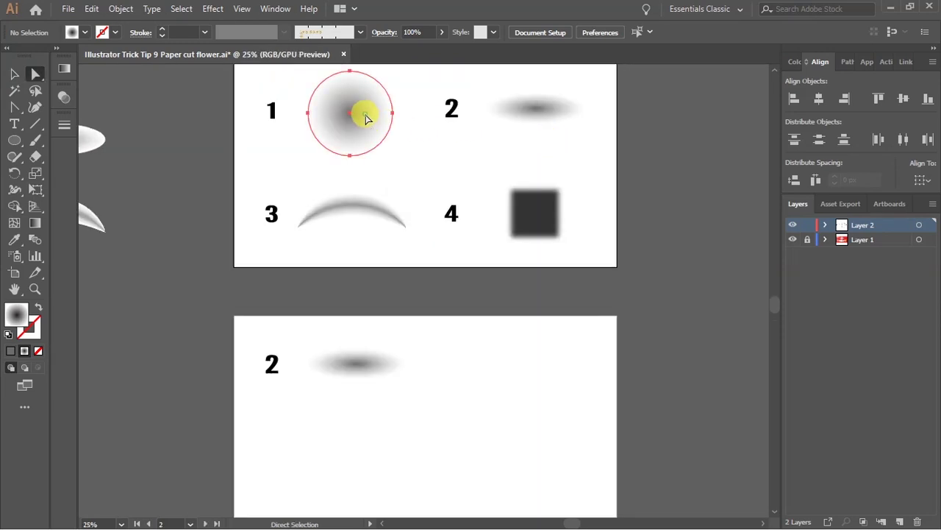
click(434, 325)
key(ctrl+0)
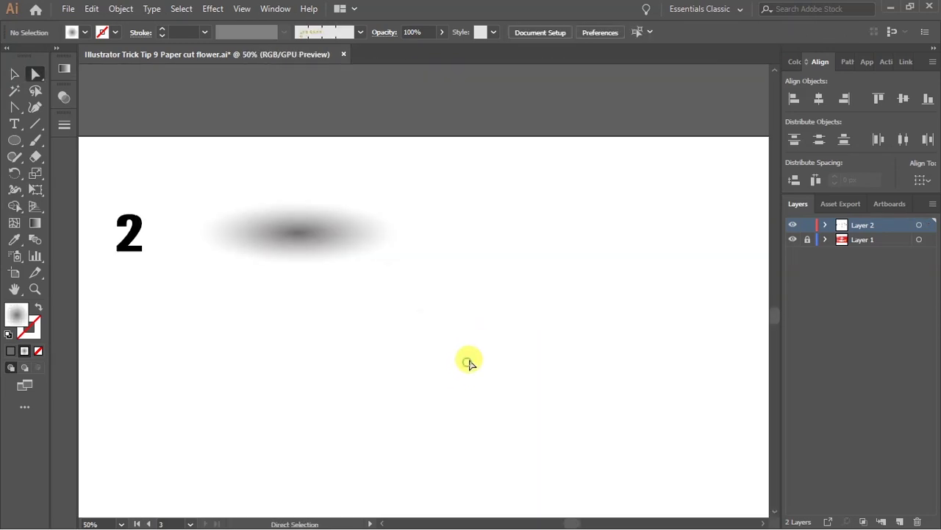
key(ctrl+v)
key(v)
drag(433, 282, 583, 221)
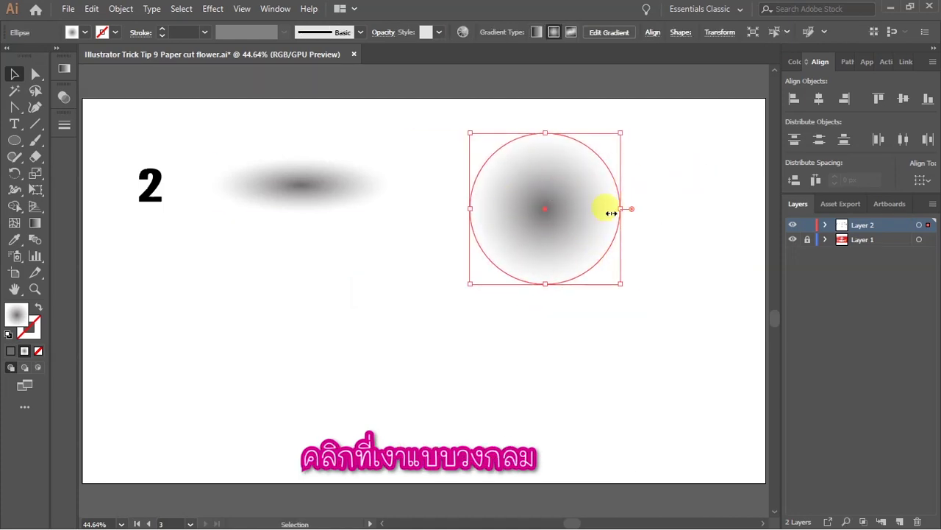
- Try squashing the copied circle vertically into a wide ellipse and check its fill with the Gradient tool
drag(546, 132, 545, 178)
click(648, 206)
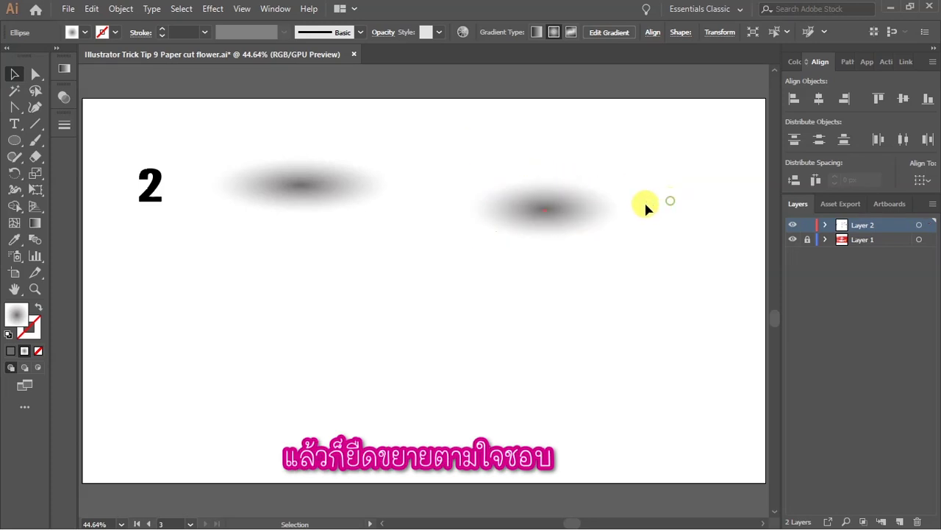
click(564, 212)
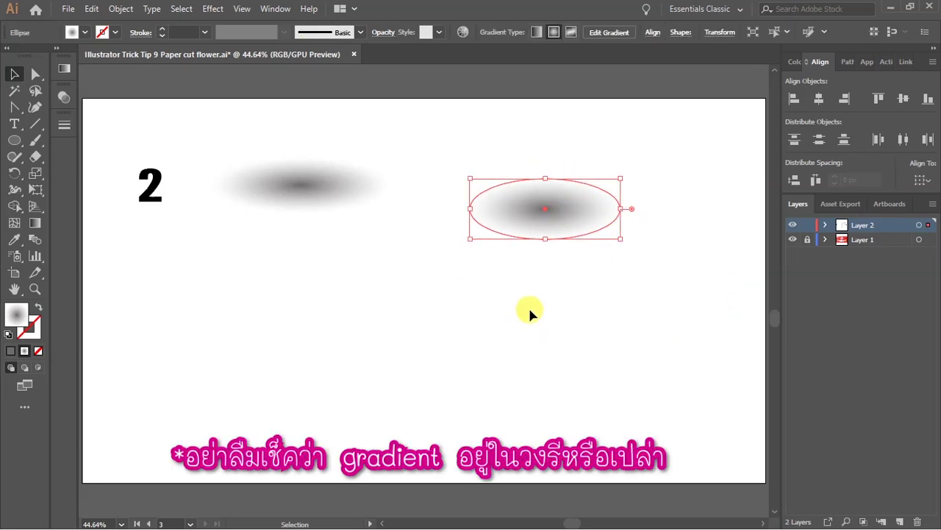
key(g)
key(ctrl+1)
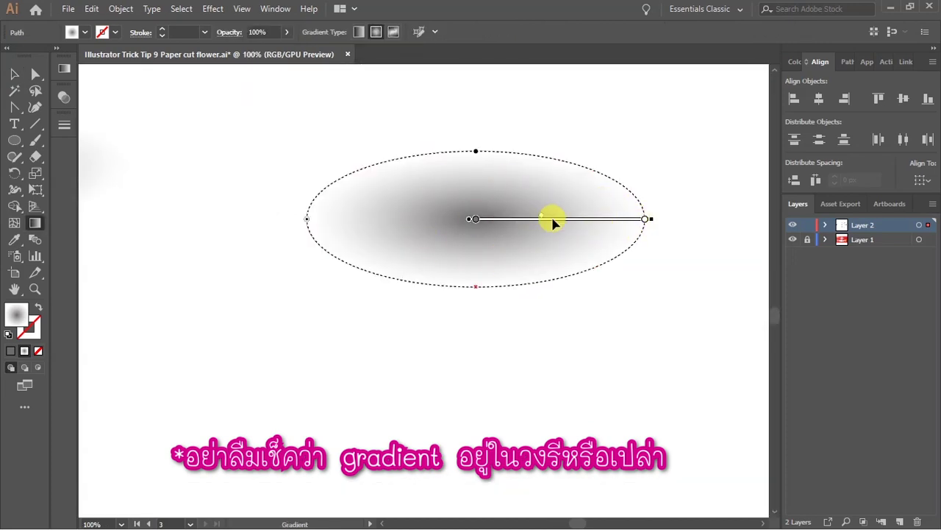
scroll(543, 221, down, 2)
key(ctrl+z)
- Try narrowing the copied circle into a tall ellipse, check its gradient, and undo the reshaping
key(v)
click(607, 202)
click(568, 211)
drag(581, 211, 557, 221)
click(620, 235)
click(559, 226)
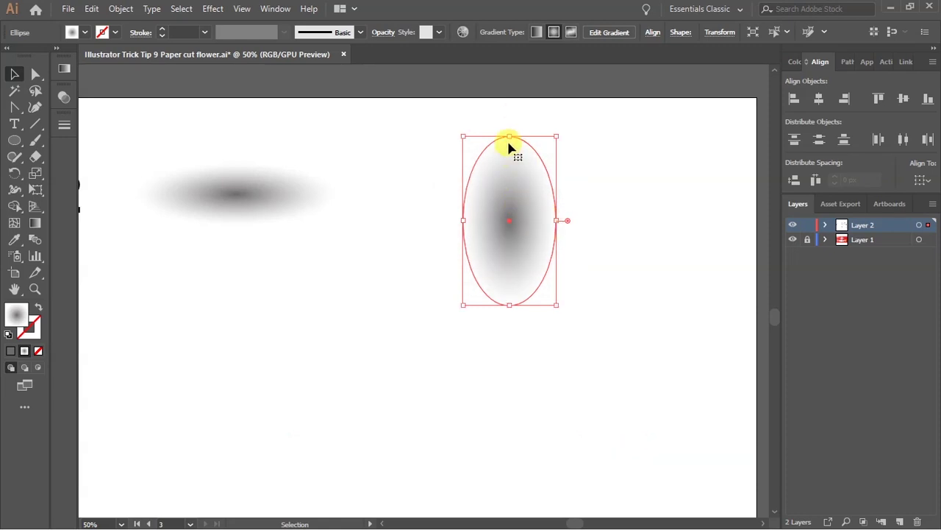
key(g)
key(v)
key(ctrl+z)
- Squash the copied circle vertically into a wide, flat ellipse beside the oval shadow of sample 2
drag(509, 139, 508, 189)
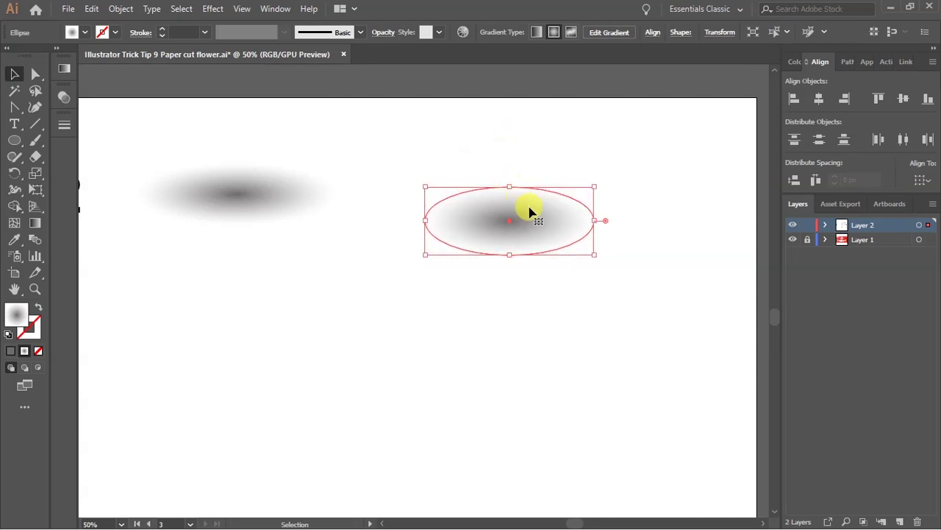
scroll(532, 219, up, 1)
click(536, 294)
scroll(575, 262, down, 3)
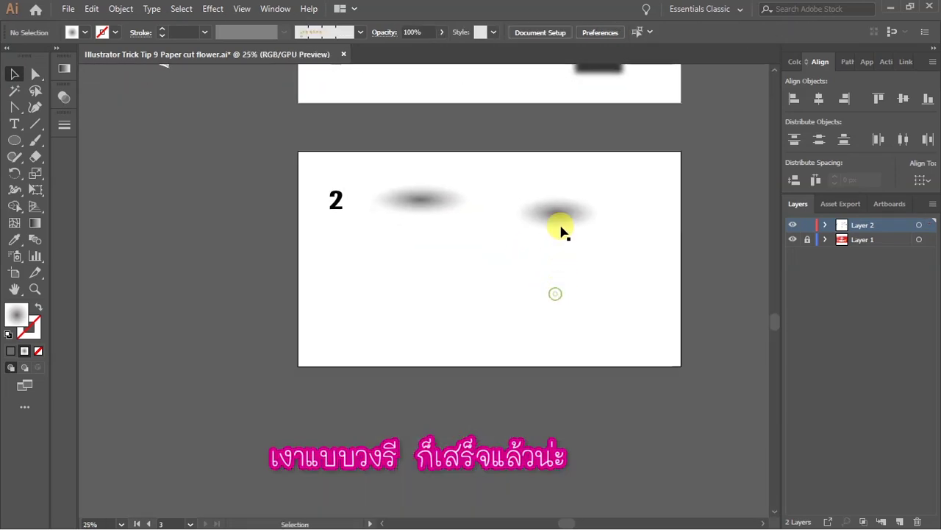
scroll(562, 214, up, 1)
scroll(563, 214, up, 1)
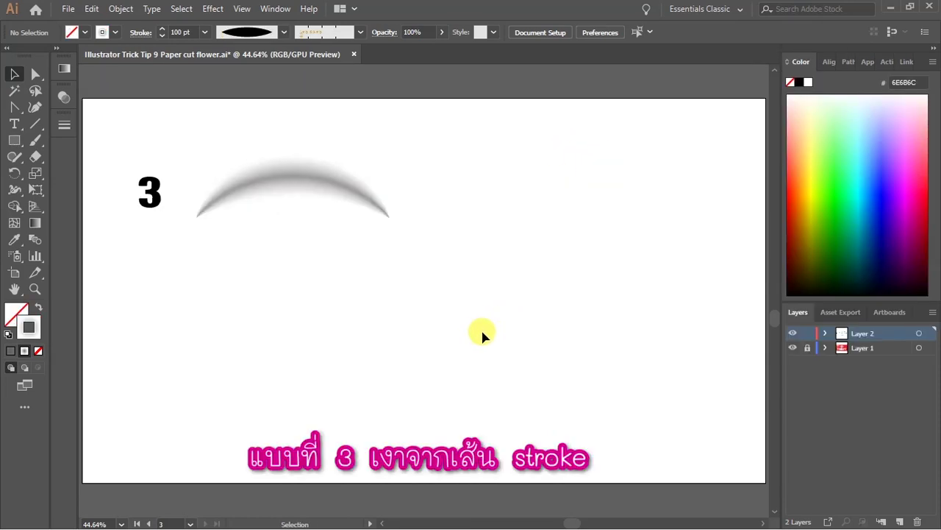
- Draw a straight horizontal line with the Pen tool in the empty space beside the sample 3 arc
drag(14, 106, 64, 103)
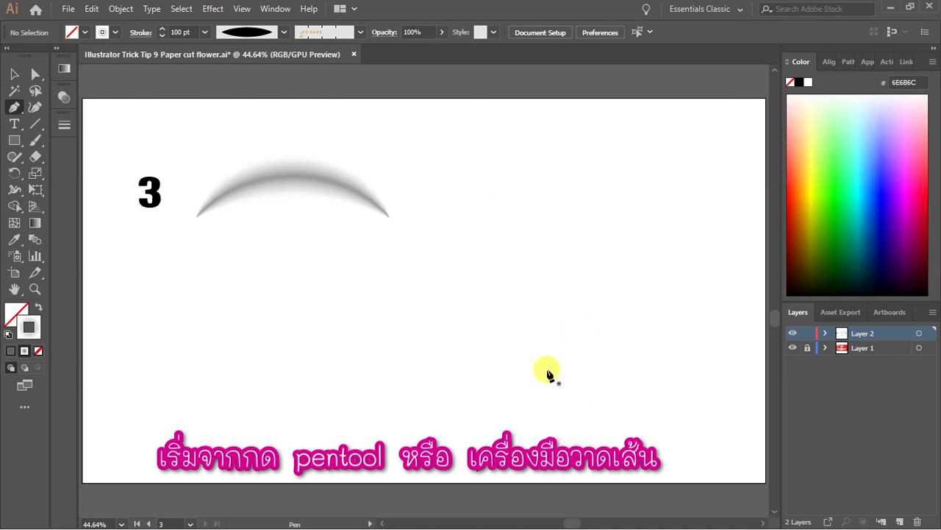
click(462, 194)
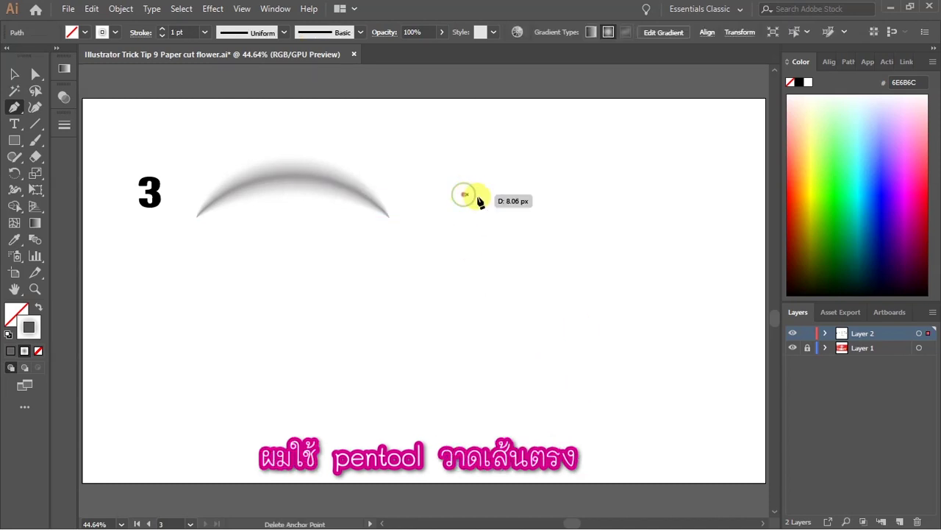
click(662, 196)
key(v)
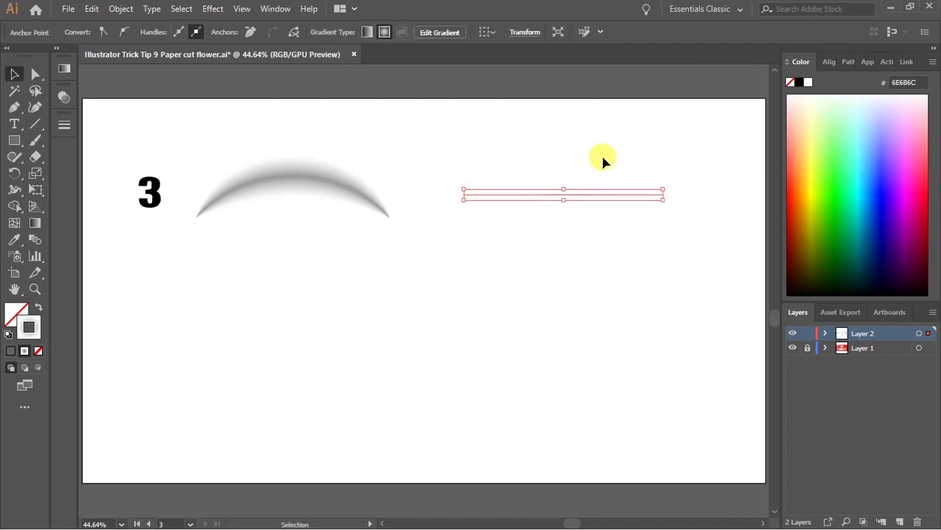
click(588, 151)
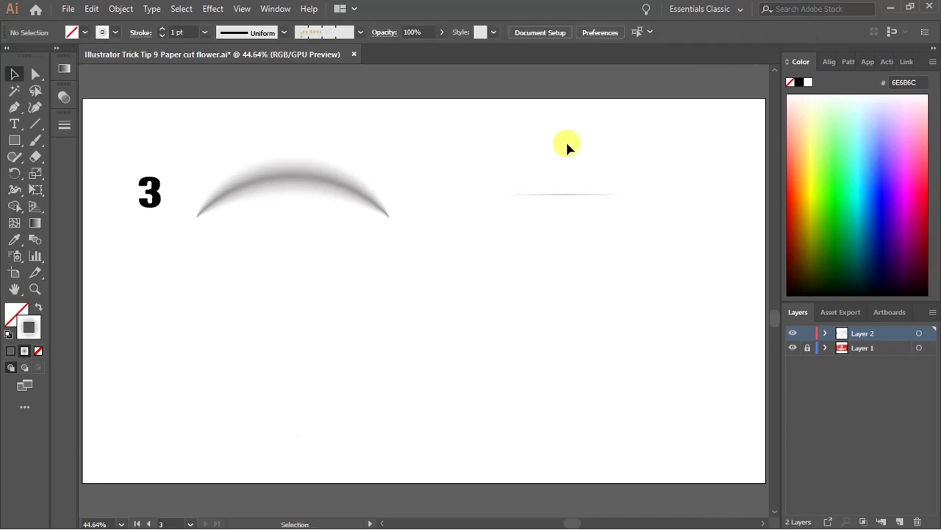
- Give the line's stroke a radial gradient applied across the stroke
click(561, 193)
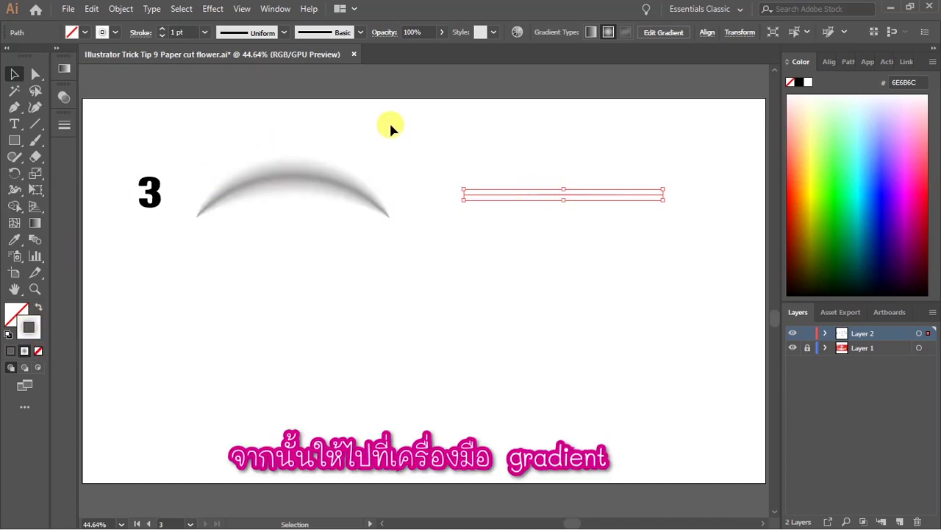
click(70, 68)
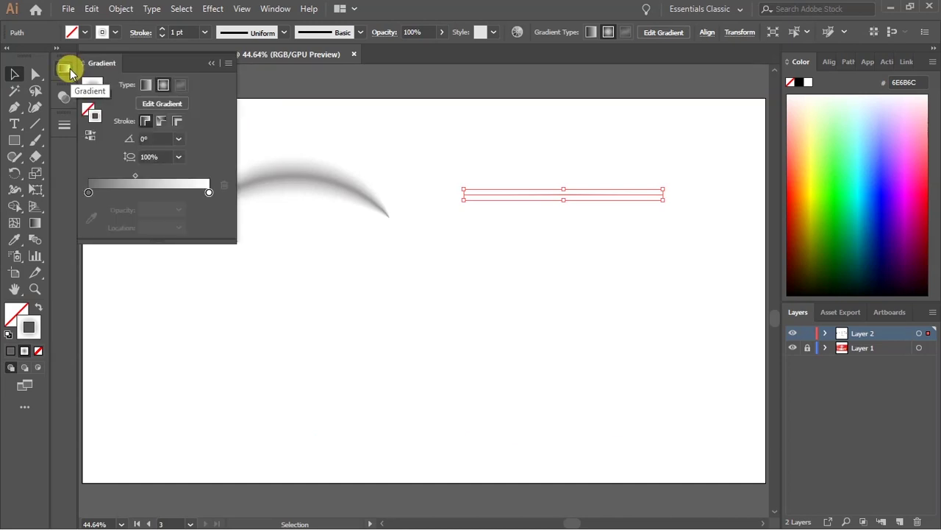
click(161, 85)
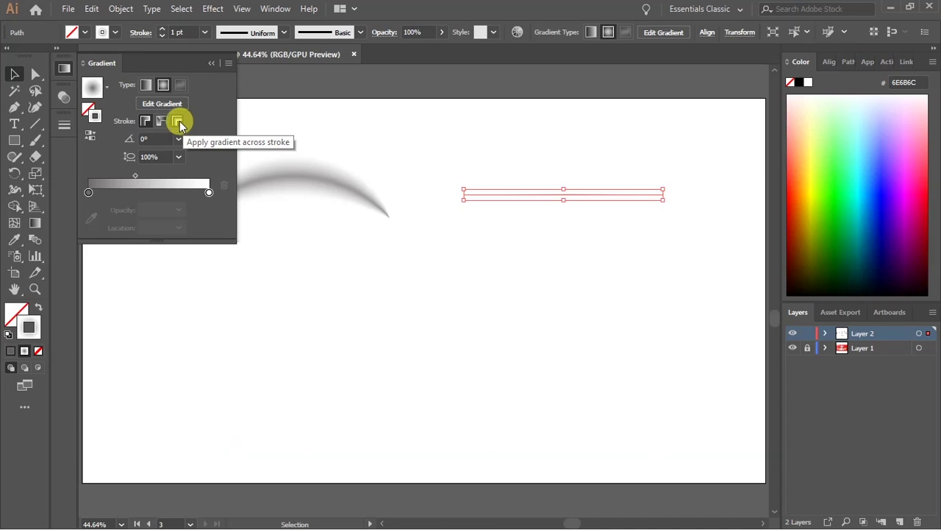
click(178, 122)
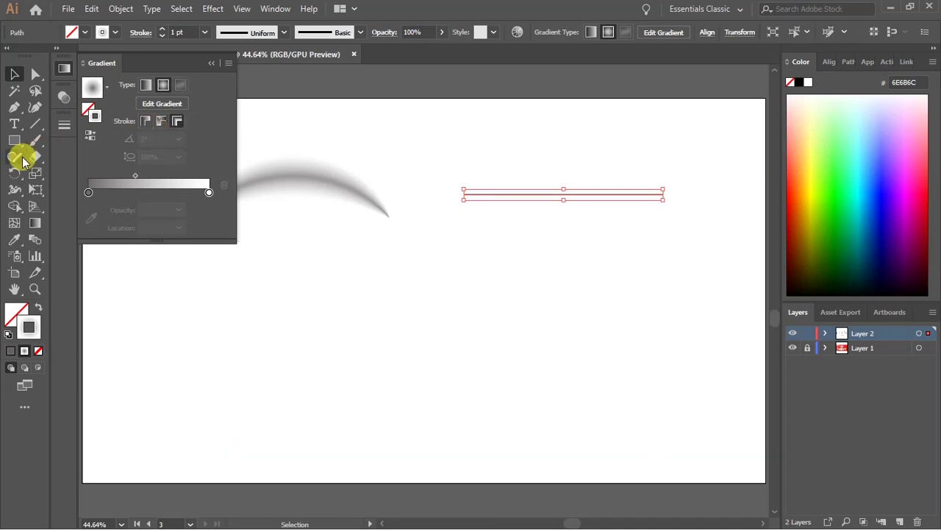
click(214, 64)
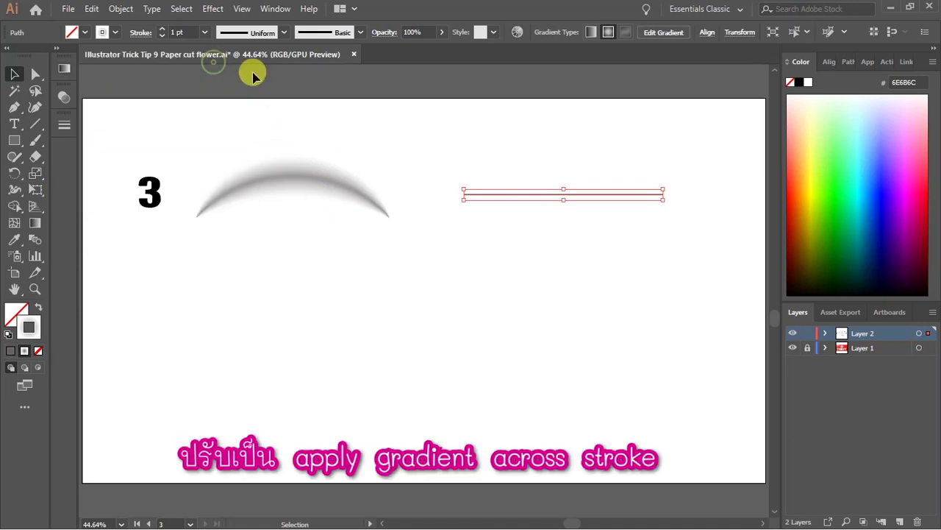
- Set the horizontal line's stroke weight to 100 pt
click(180, 32)
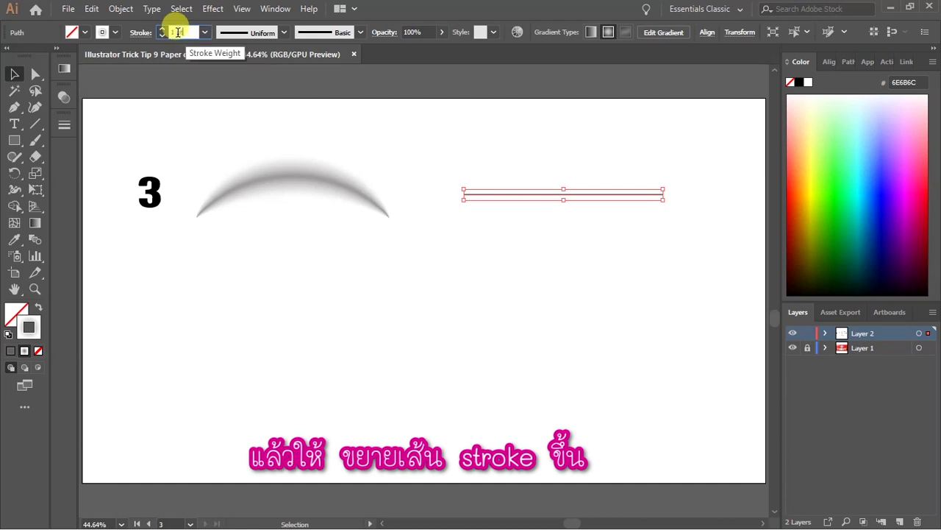
text(100)
click(141, 33)
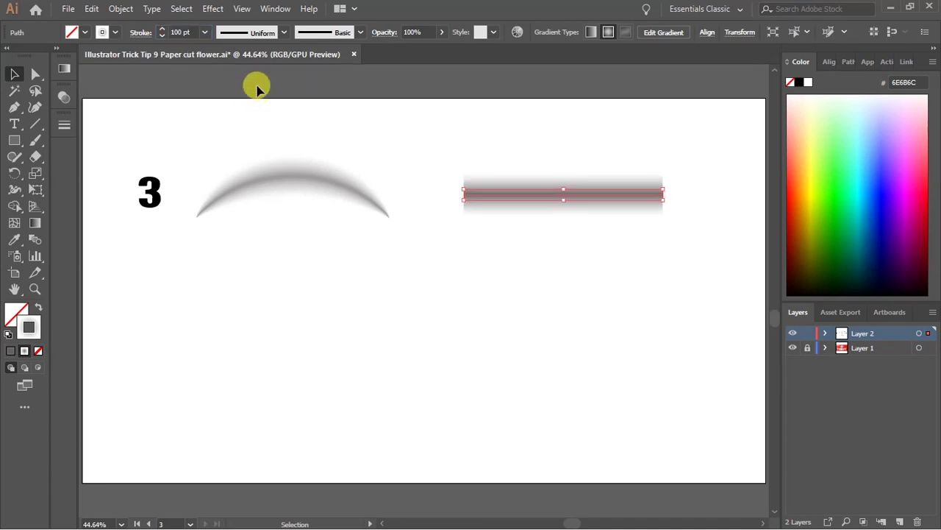
click(482, 122)
click(601, 201)
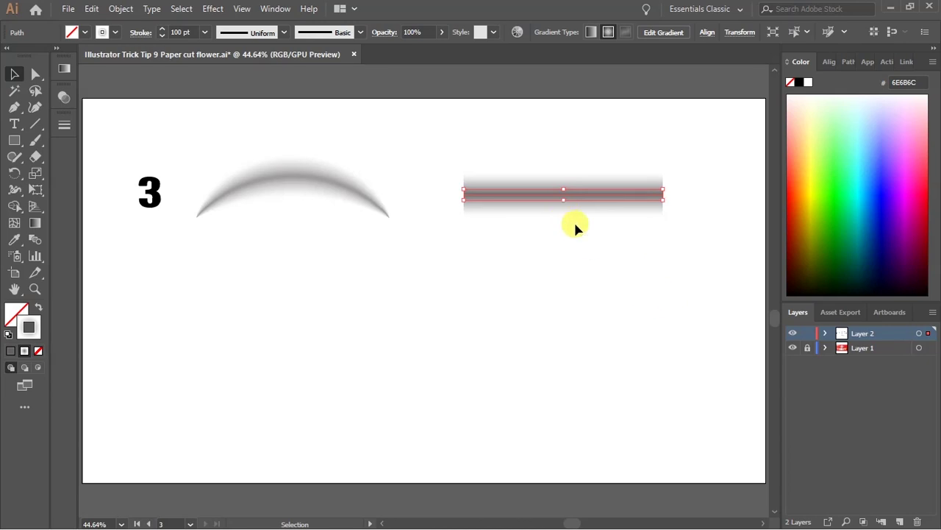
- Apply the lens-shaped Width Profile 1 to the line's stroke so both ends taper
click(253, 31)
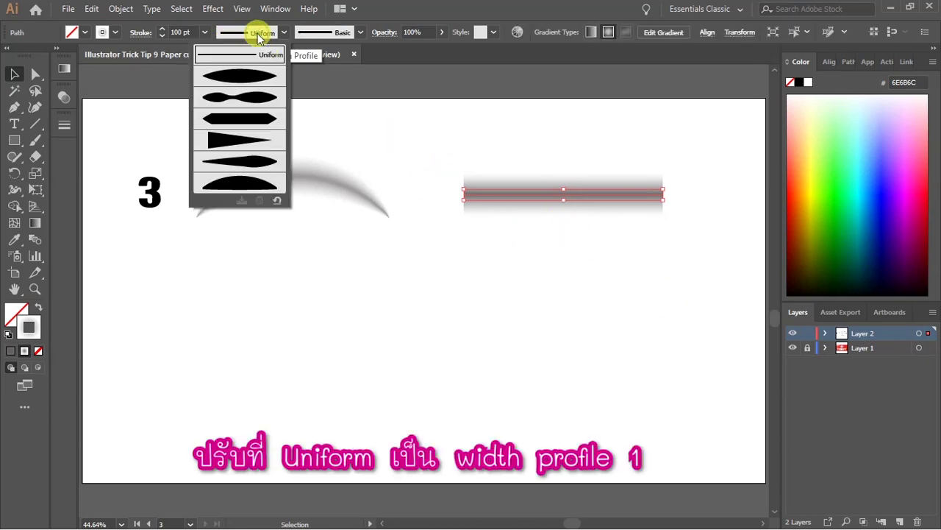
click(245, 77)
click(608, 257)
- Duplicate the tapered gradient stroke and place the copy straight below the original
drag(514, 248, 641, 166)
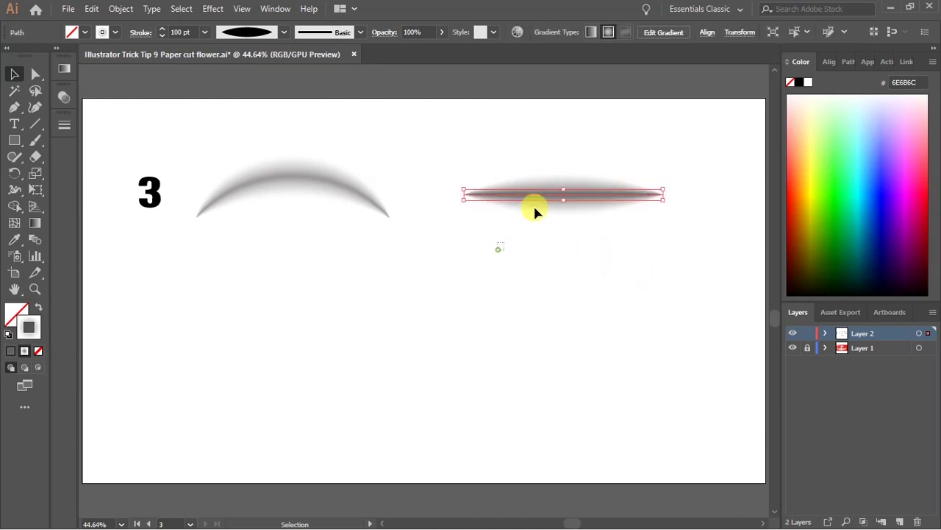
drag(608, 197, 605, 283)
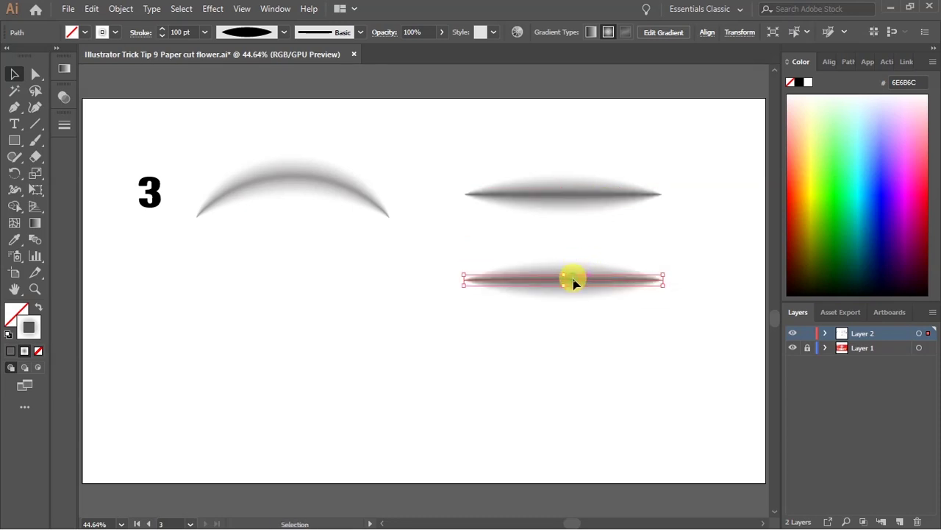
click(574, 265)
- Try to bend the copied stroke upward from a new anchor point at its middle, and undo the attempt
click(14, 107)
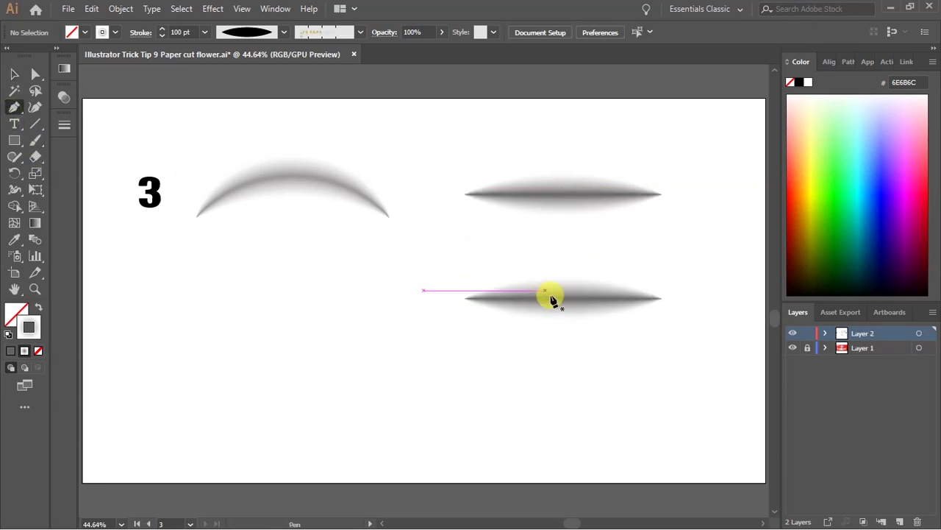
key(a)
click(566, 303)
drag(566, 303, 568, 264)
key(ctrl+z)
key(ctrl+z)
- Add an anchor point at the middle of the copied stroke and raise it above the two ends
click(645, 302)
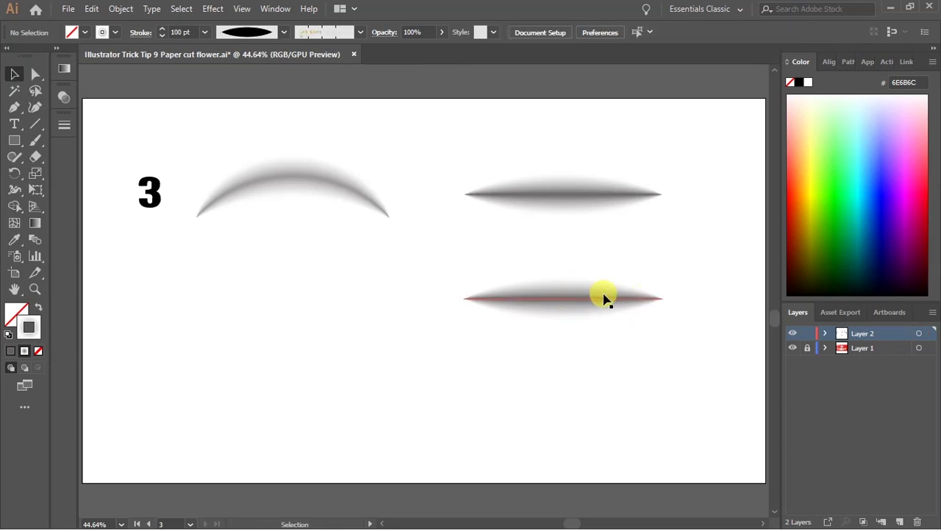
click(14, 107)
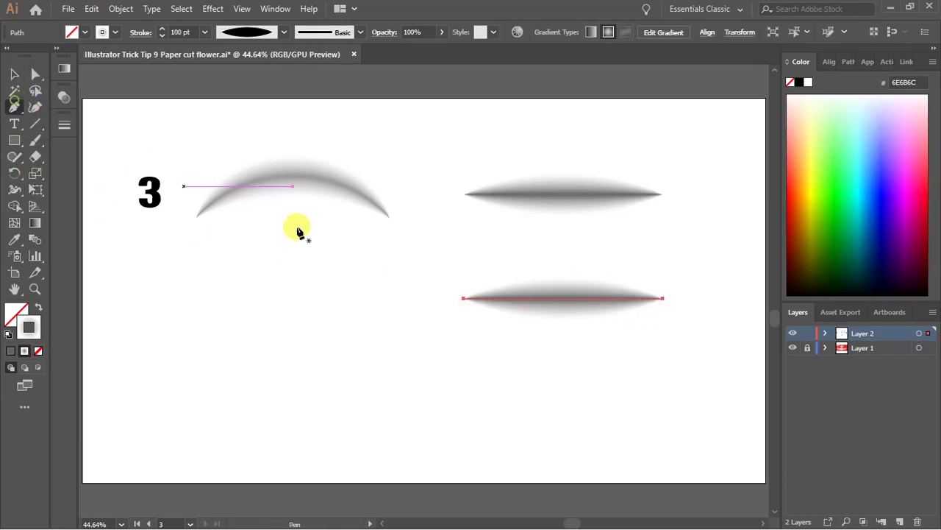
click(566, 303)
key(a)
drag(566, 302, 564, 259)
- Convert the raised middle anchor to a smooth curve so the stroke arches, and shift the arch slightly down
drag(14, 107, 33, 155)
drag(565, 257, 641, 252)
key(v)
click(673, 236)
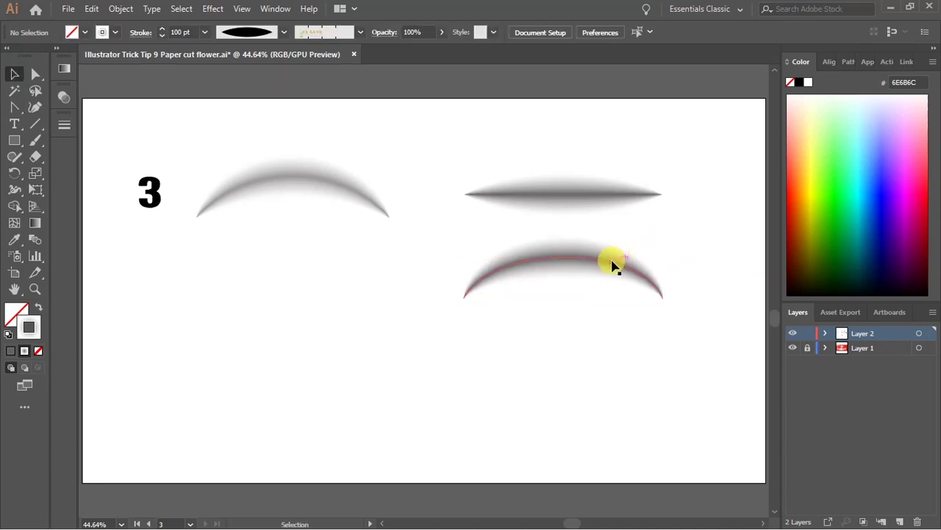
click(617, 276)
click(664, 253)
- Draw a square in the empty space below the arched stroke
click(14, 140)
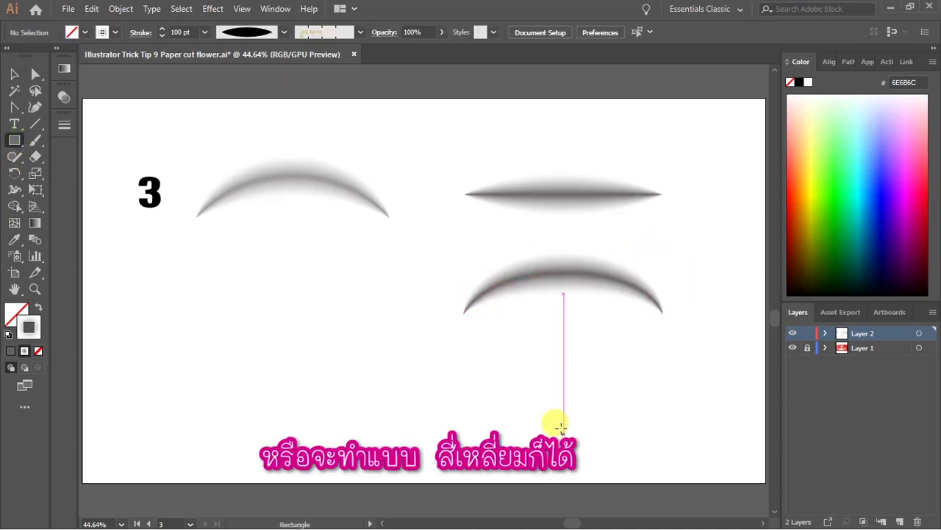
drag(537, 359, 630, 452)
key(v)
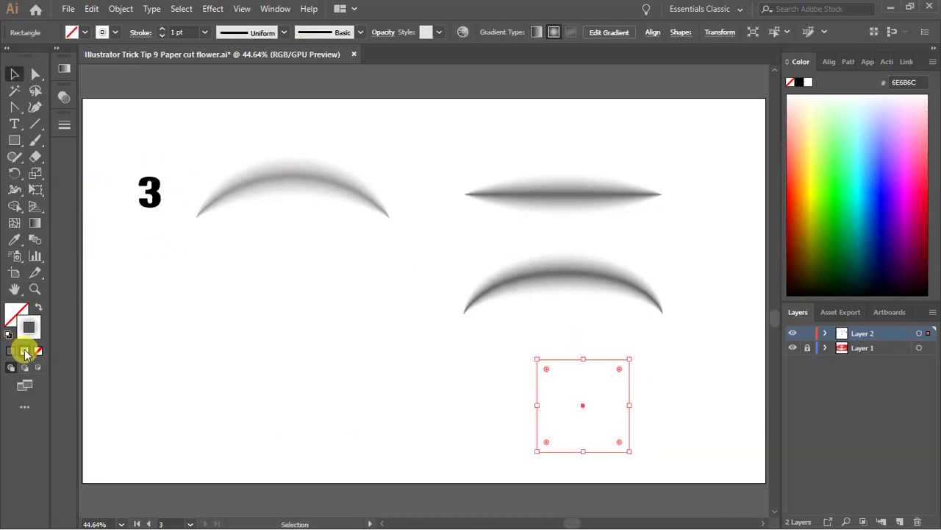
- Give the square's stroke a radial gradient applied across the stroke
click(65, 69)
click(163, 86)
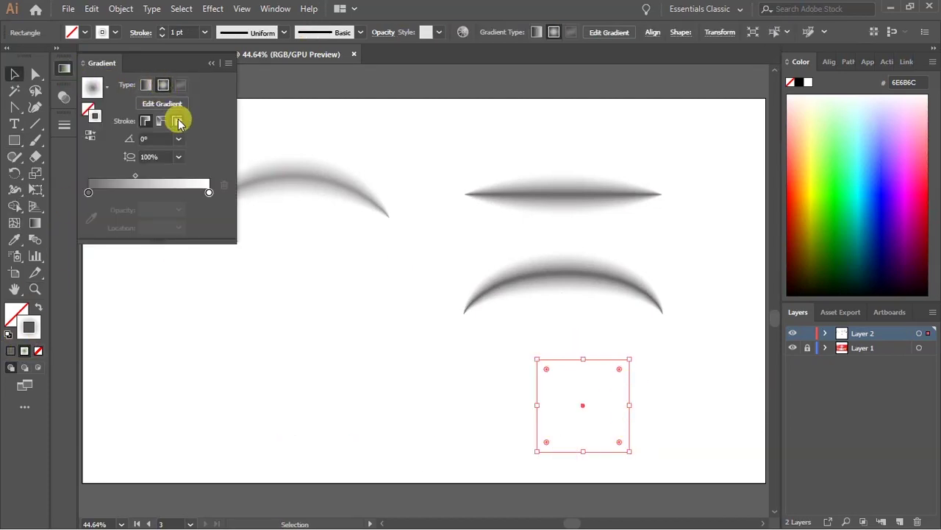
click(211, 61)
- Set the square's stroke weight to 100 pt and shift the square slightly left to sit under the arch
click(177, 33)
text(10)
key(Return)
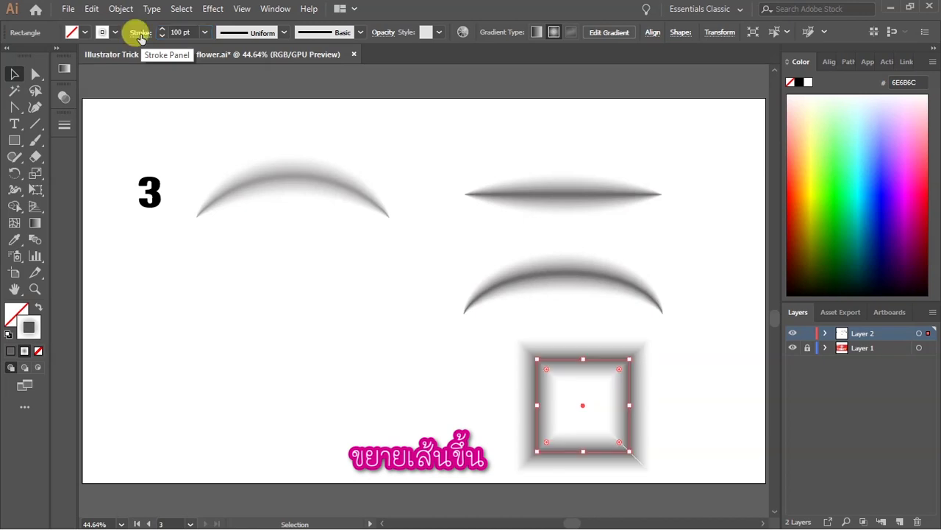
click(425, 367)
drag(589, 363, 577, 362)
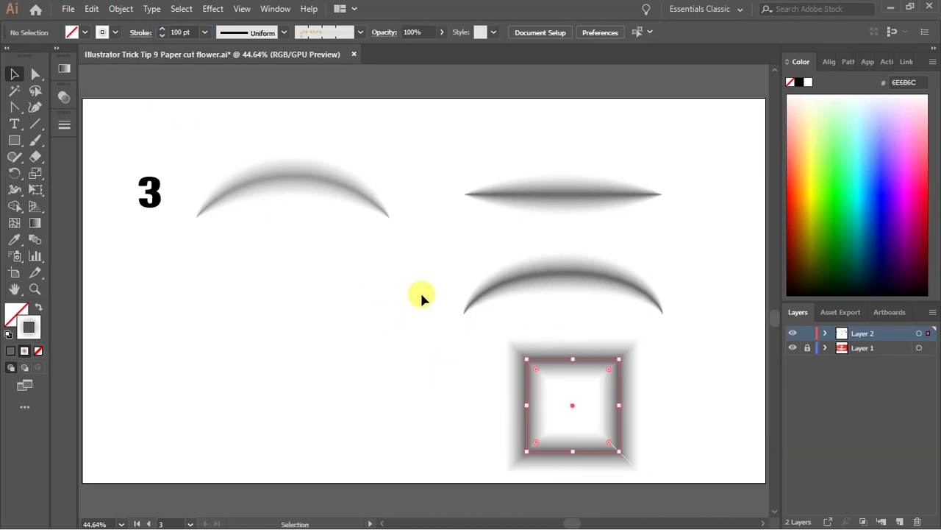
- Soften the square's outer corners by giving its stroke a Round Cap and a Round Join
click(677, 360)
scroll(649, 458, up, 1)
click(552, 359)
click(139, 37)
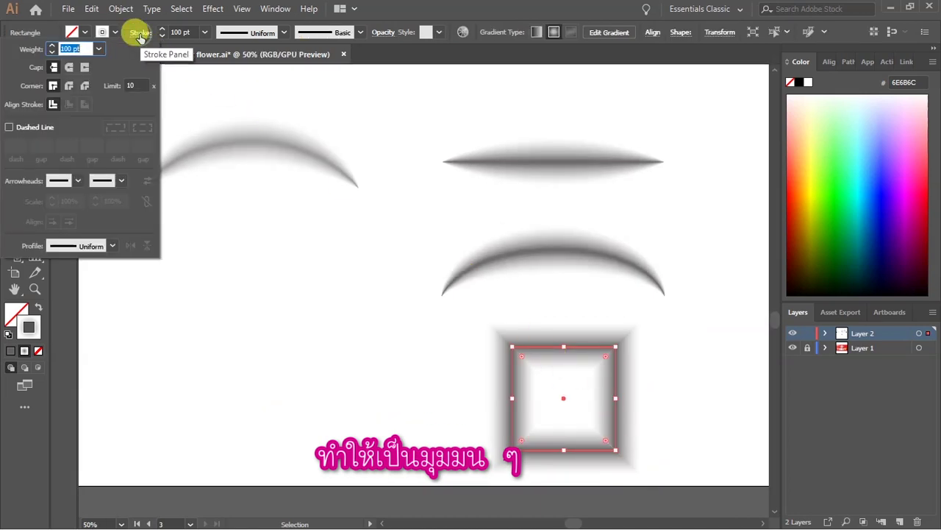
click(73, 71)
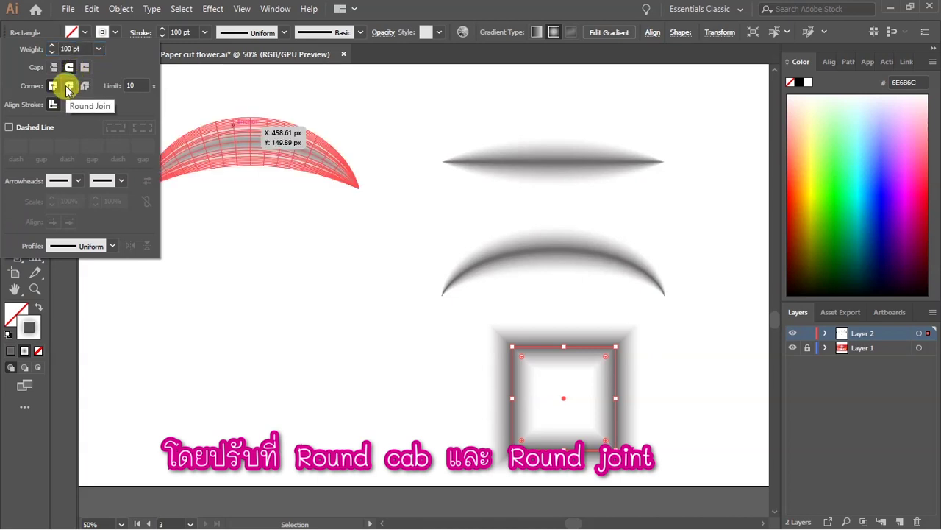
click(69, 87)
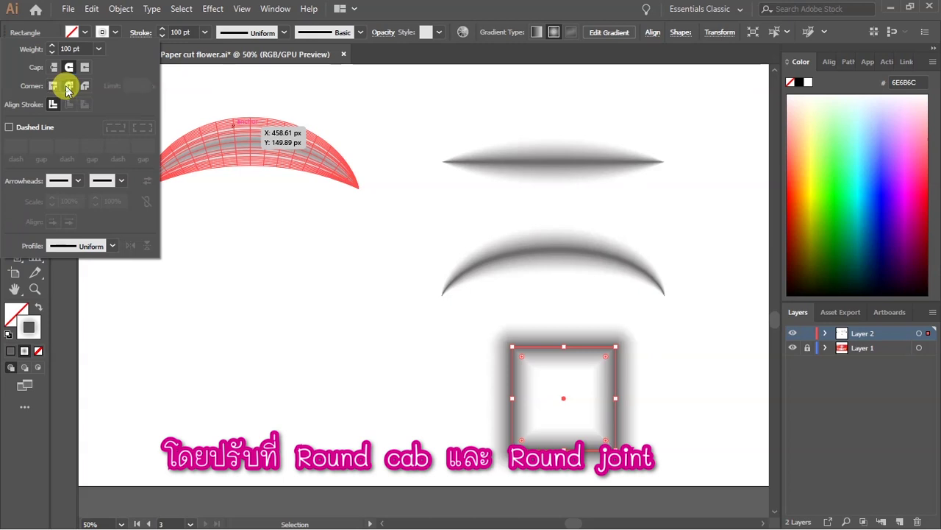
click(456, 411)
scroll(633, 504, up, 1)
scroll(631, 279, up, 1)
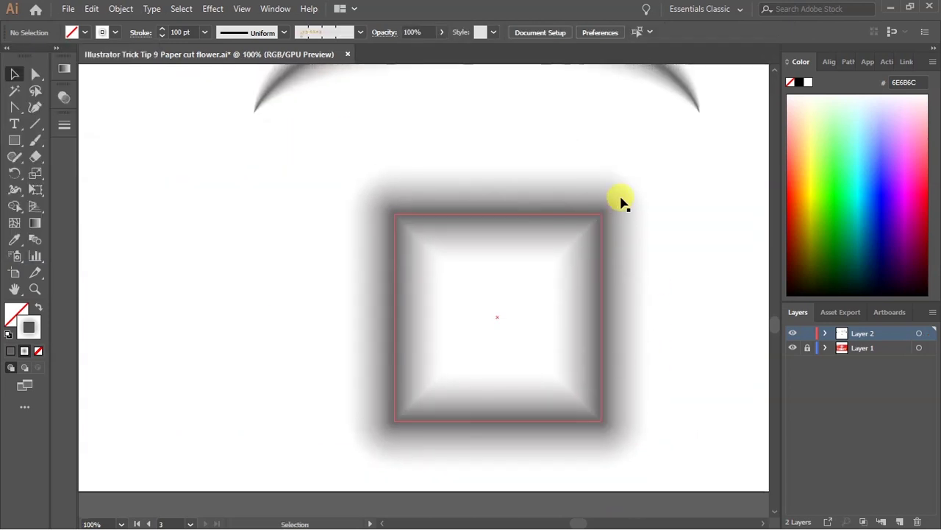
scroll(677, 382, up, 1)
key(ctrl+0)
- Convert the straight tapered stroke into a gradient mesh with Expand Appearance
click(537, 390)
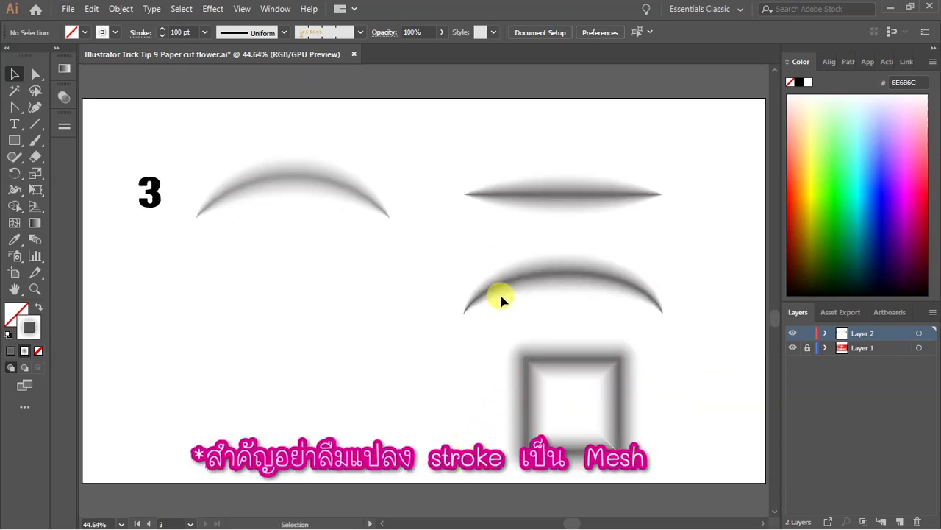
click(550, 203)
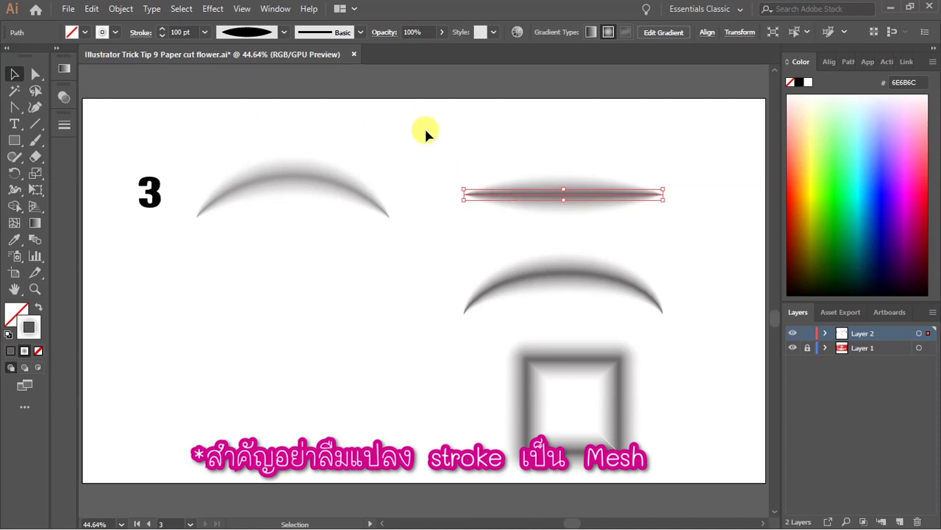
click(119, 9)
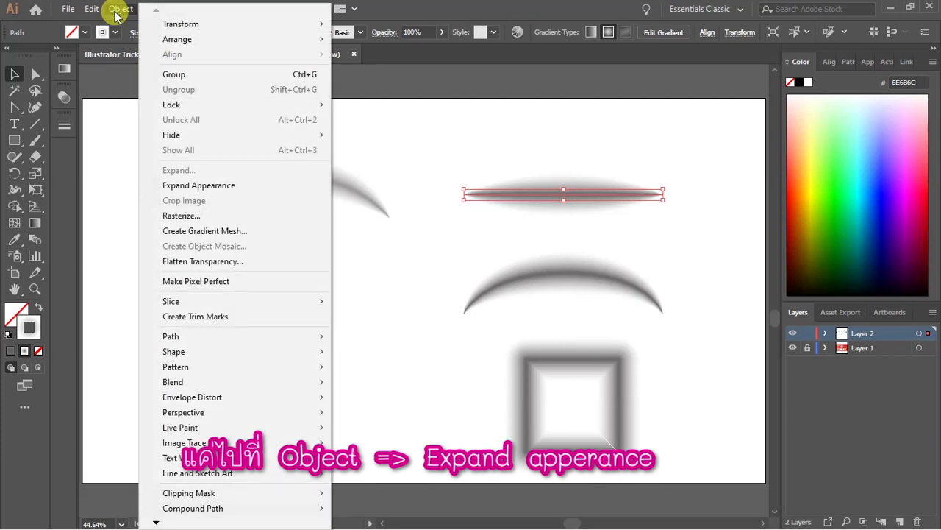
click(238, 185)
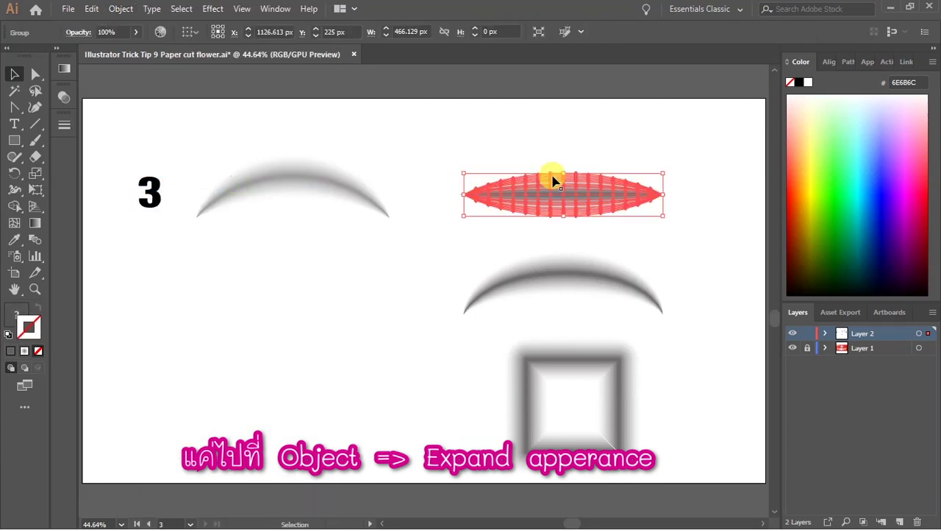
click(610, 145)
- Examine the mesh lines of the expanded straight shadow up close
click(609, 199)
click(685, 177)
scroll(629, 206, up, 3)
click(594, 194)
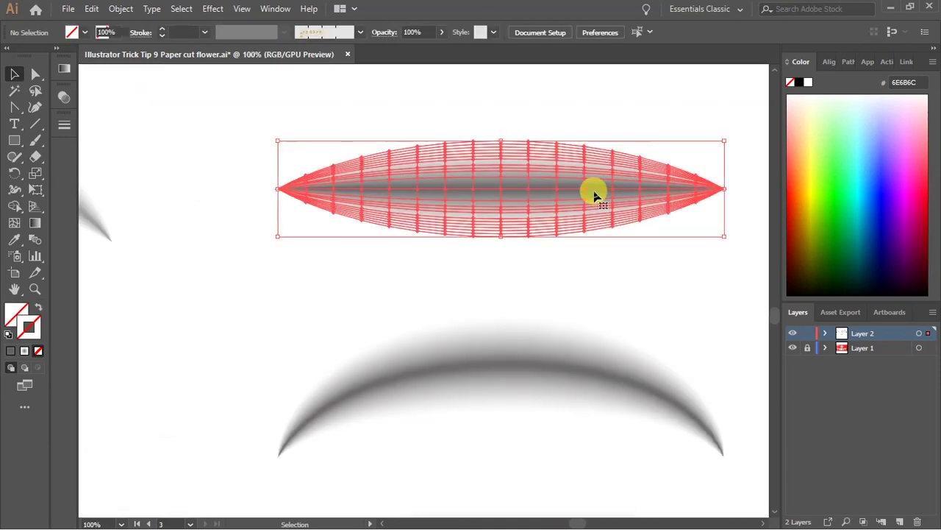
click(572, 265)
click(571, 179)
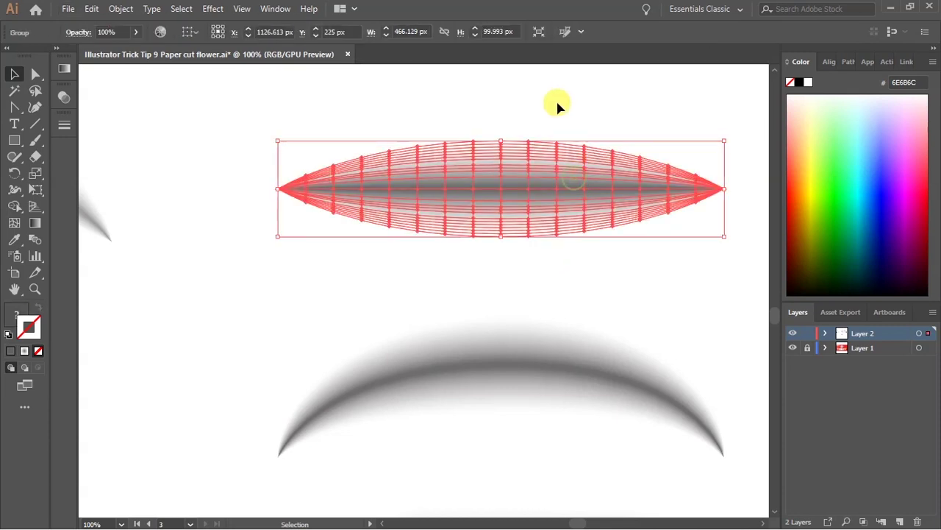
click(557, 103)
scroll(557, 103, down, 3)
- Expand the appearance of the arched gradient stroke into a mesh
click(556, 248)
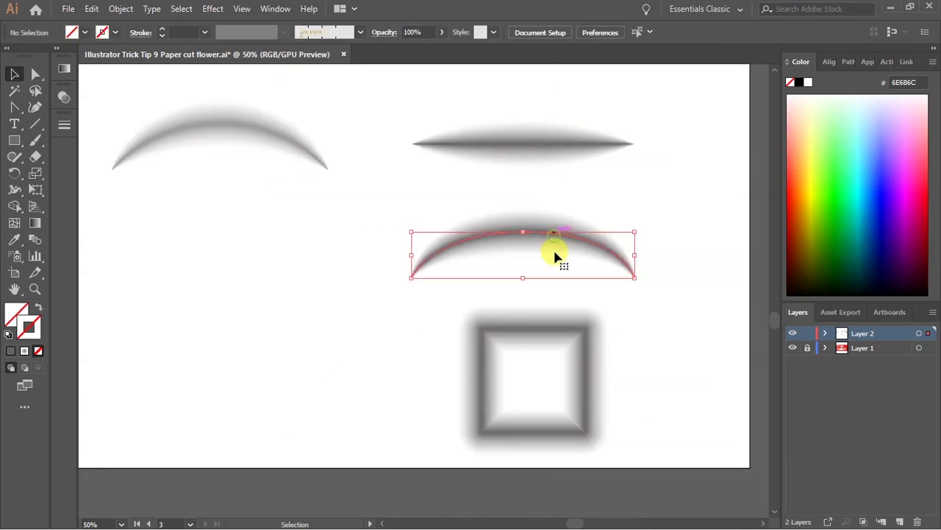
click(121, 9)
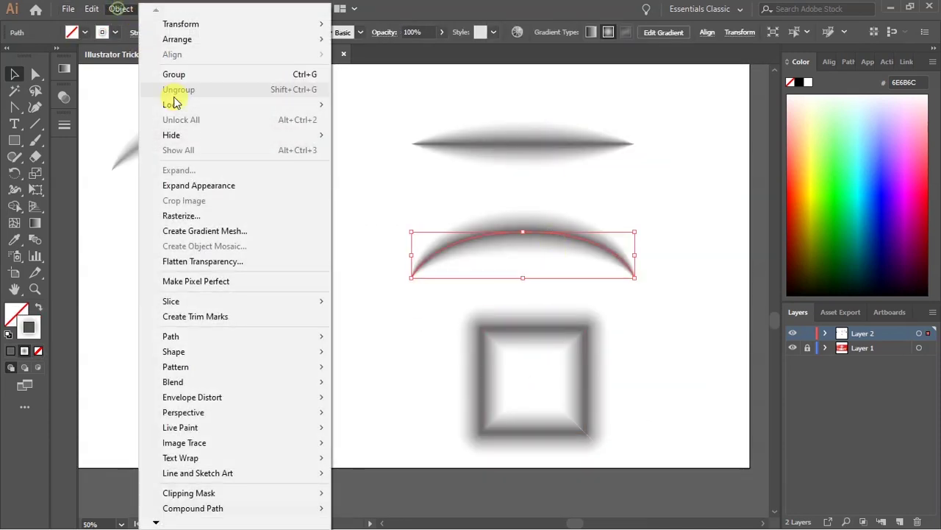
click(204, 185)
click(389, 322)
- Expand the appearance of the square's gradient stroke into a mesh
click(532, 337)
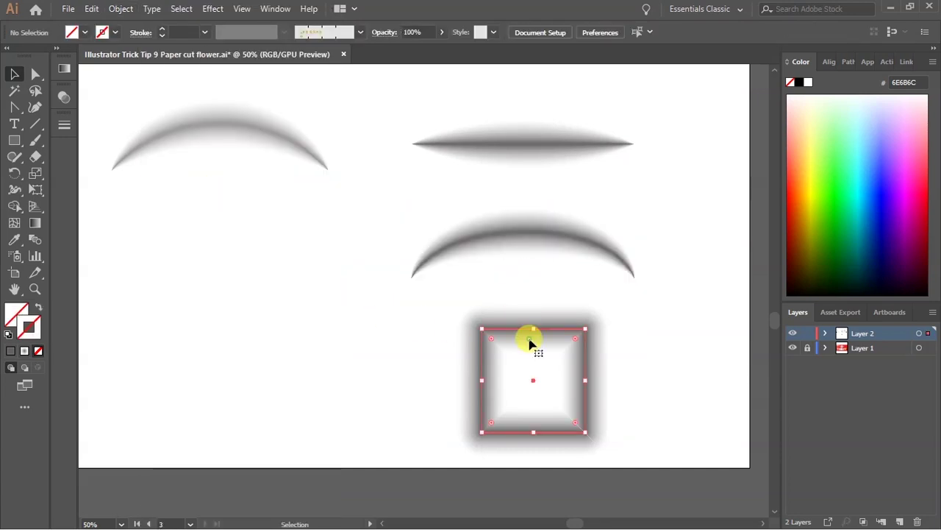
click(121, 9)
click(221, 184)
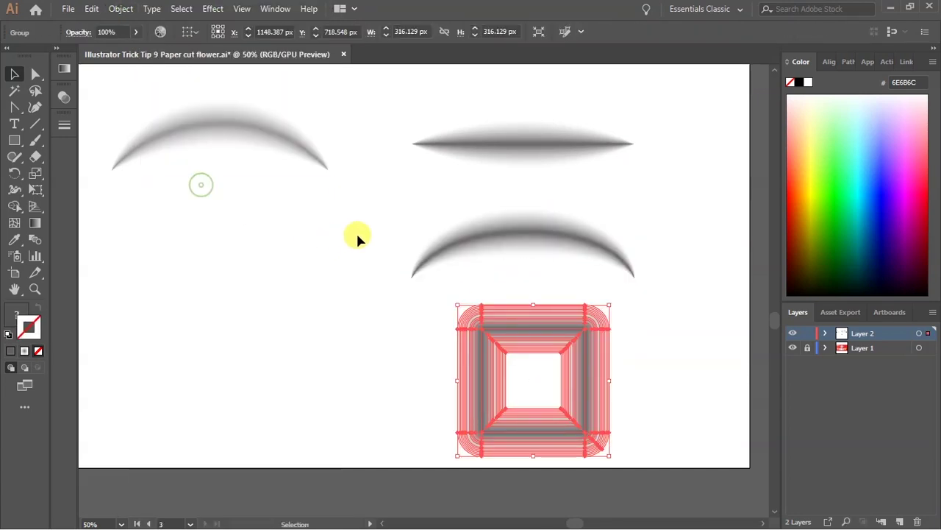
click(358, 235)
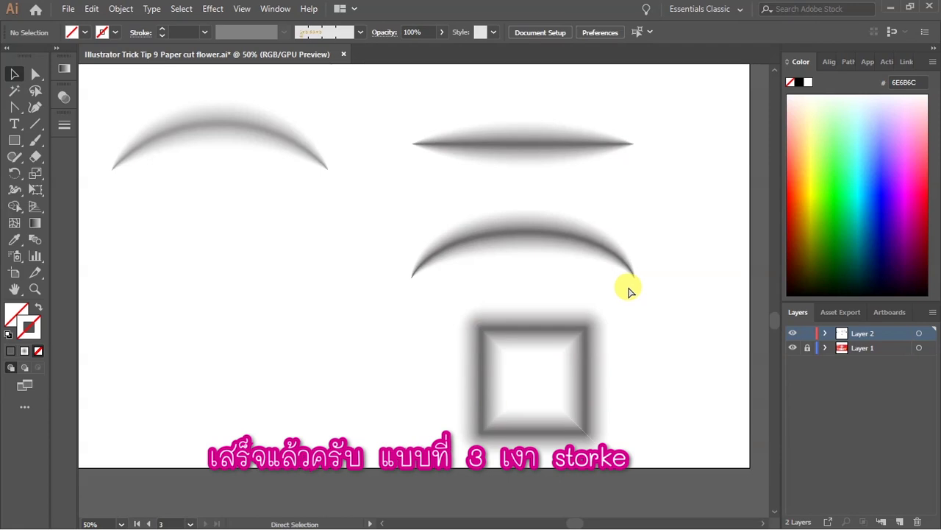
key(ctrl+0)
drag(674, 111, 495, 420)
click(311, 437)
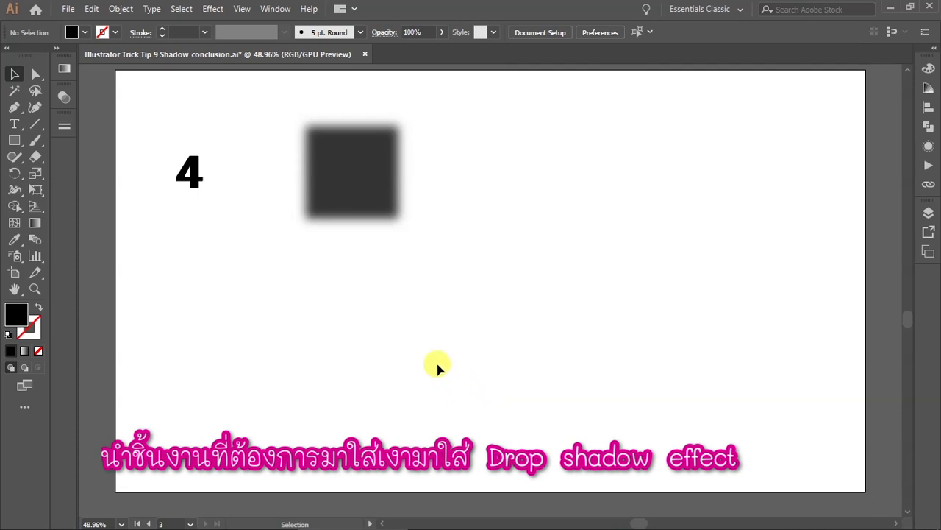
- Draw a black five-pointed star with the Star tool in the empty space beside the sample 4 square
click(13, 140)
drag(14, 140, 79, 204)
drag(590, 201, 647, 252)
key(v)
click(689, 208)
click(624, 204)
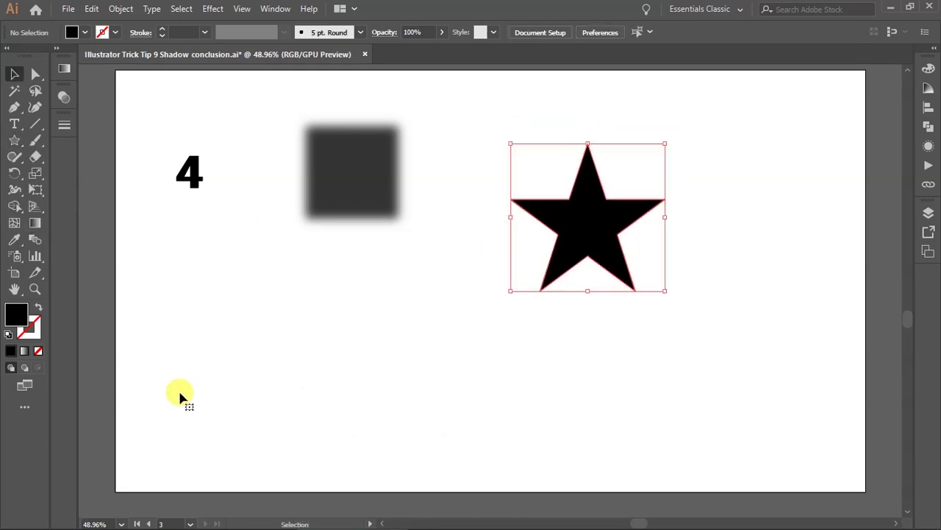
- Try to recolour the star's fill by choosing a green hue of 118° in the Color Picker
double_click(14, 313)
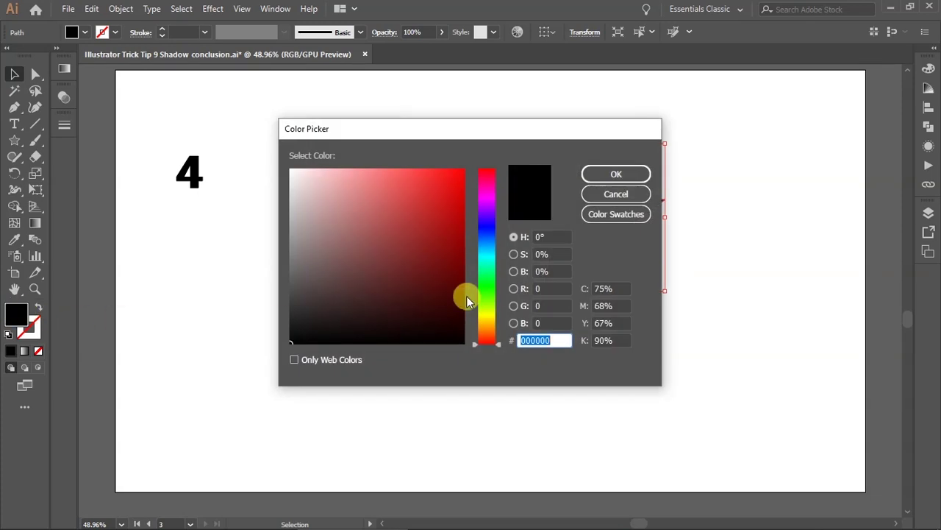
drag(505, 355, 497, 288)
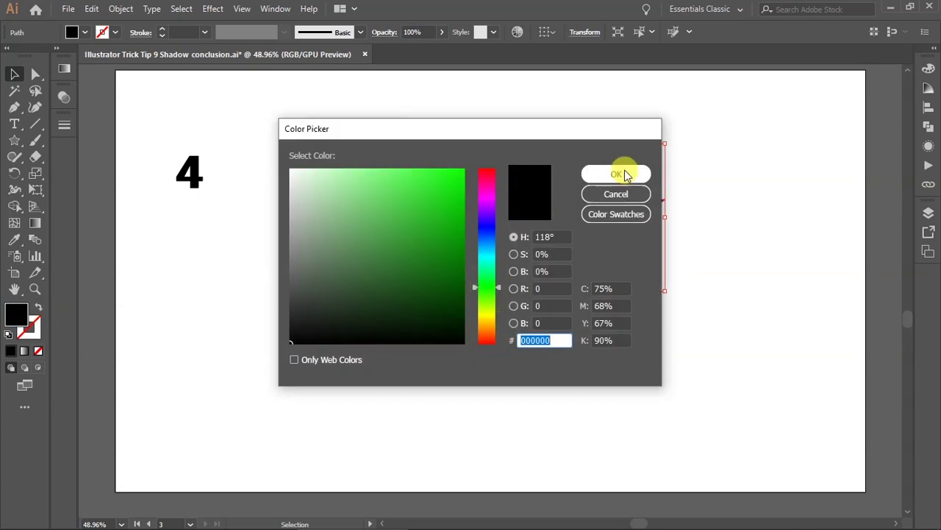
click(618, 174)
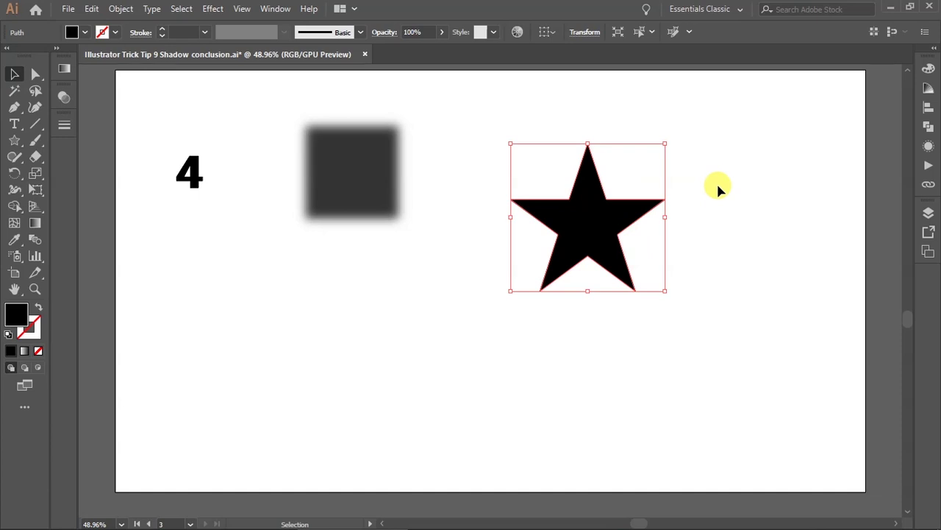
- Recolour the star's fill to bright green #34ef20
click(441, 222)
click(597, 241)
double_click(16, 315)
click(482, 289)
click(416, 207)
click(440, 177)
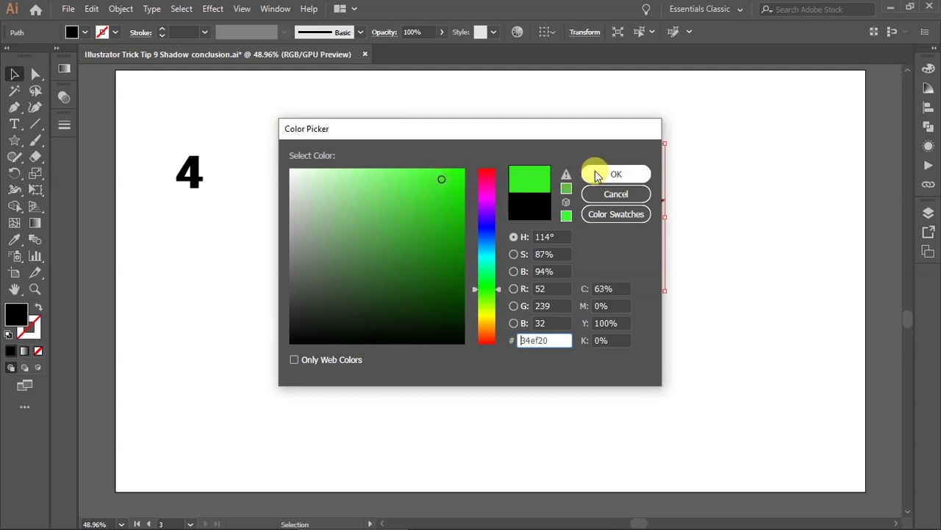
click(616, 175)
click(572, 329)
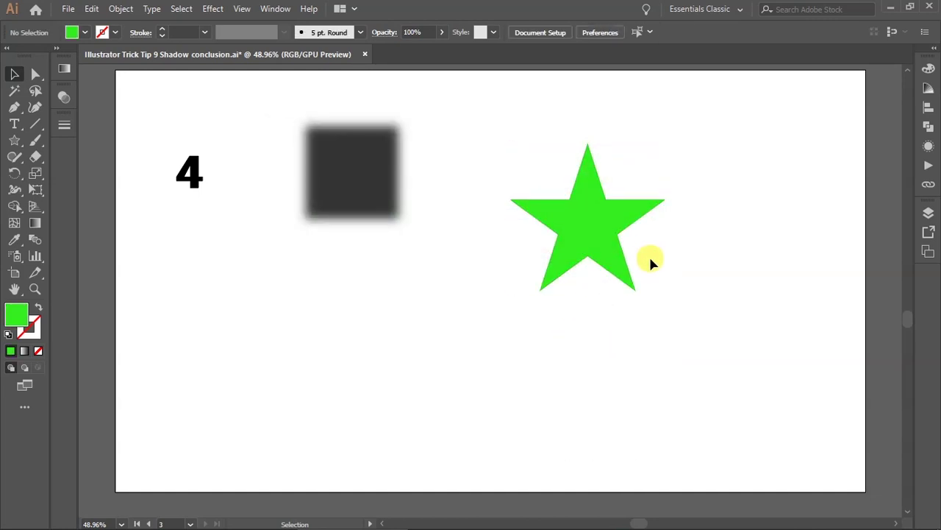
- Start a Drop Shadow effect on the green star with the preview turned on
click(532, 234)
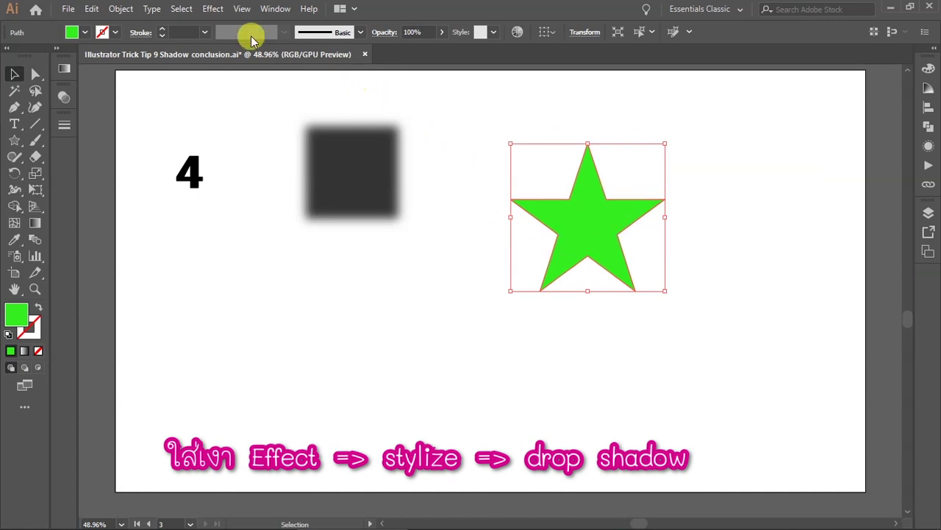
click(218, 10)
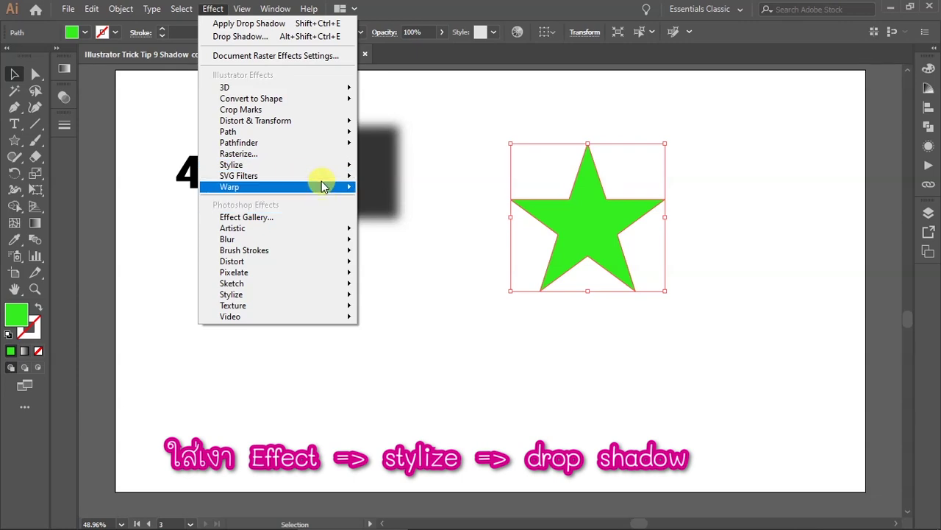
mouse_move(321, 170)
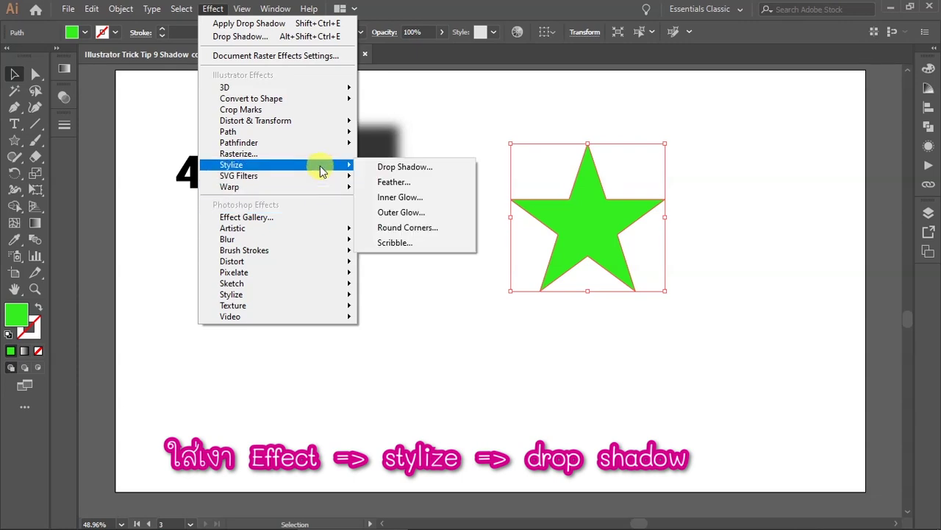
click(399, 167)
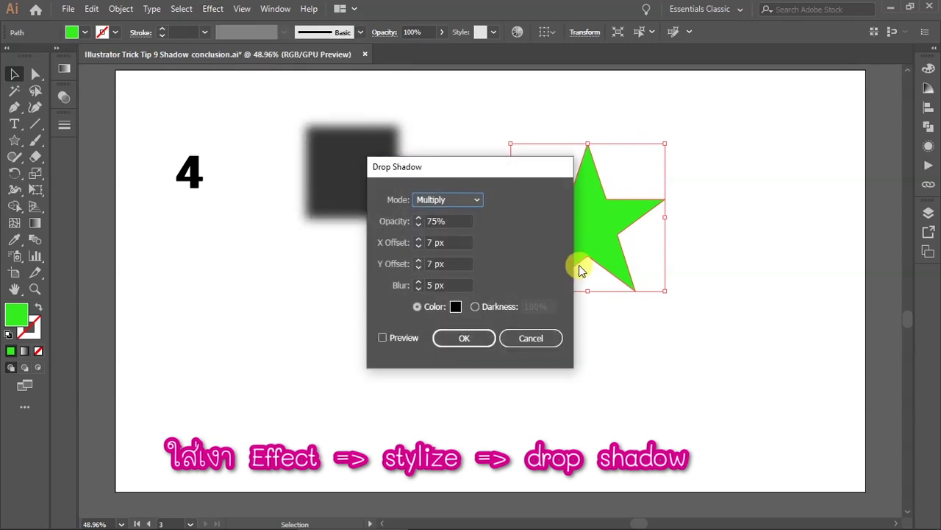
click(404, 340)
drag(529, 170, 419, 193)
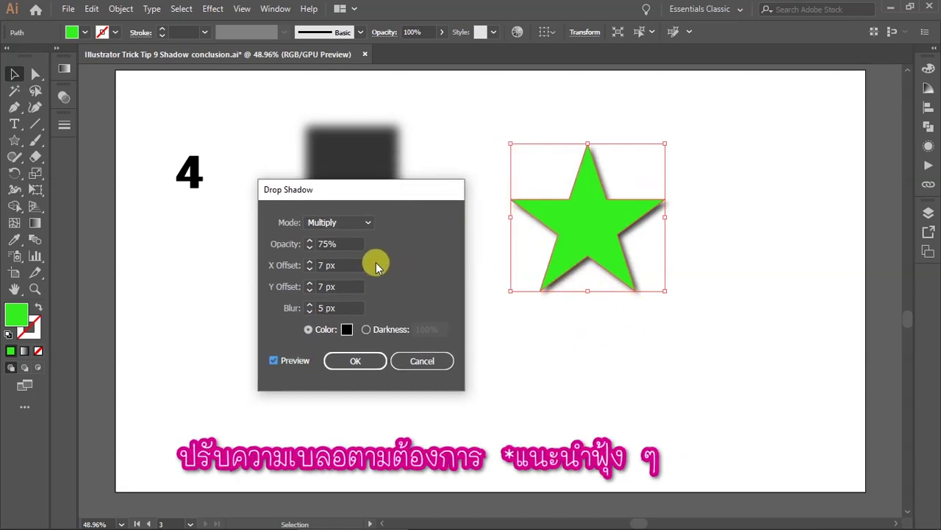
- Set the drop shadow's opacity to 50% and blur to 8 px, and apply the effect to the star
double_click(329, 244)
text(50)
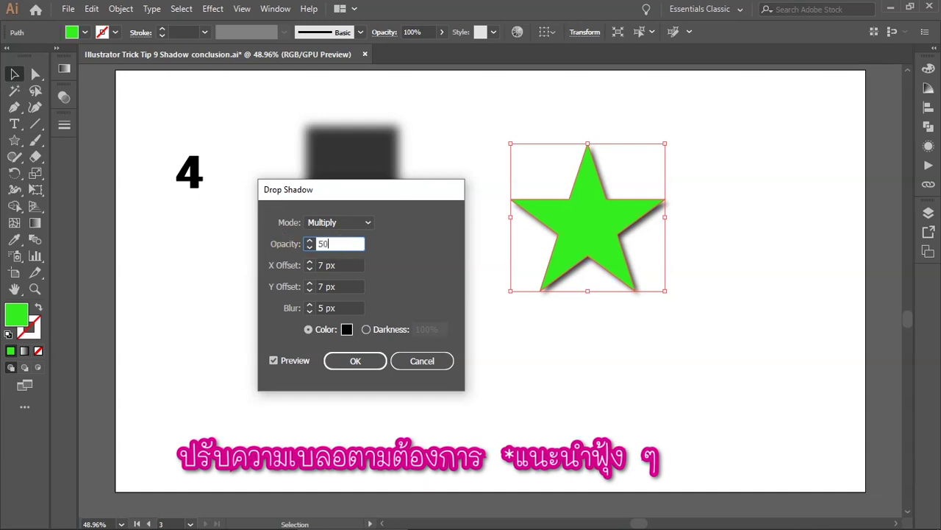
double_click(346, 308)
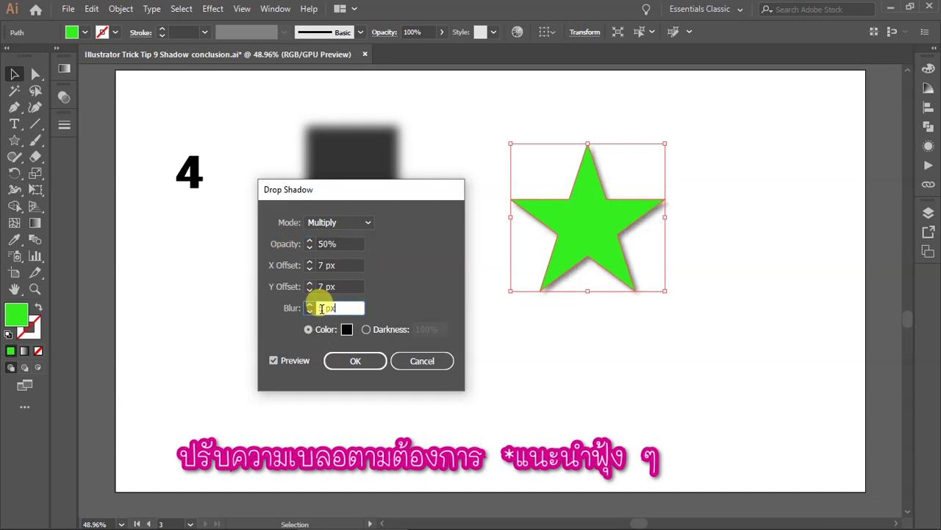
double_click(337, 308)
text(8)
click(309, 329)
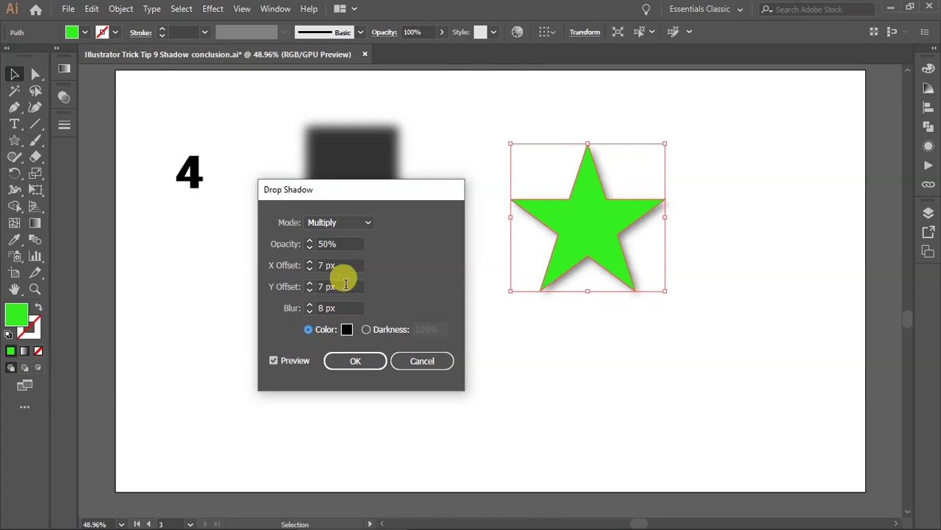
double_click(344, 286)
double_click(349, 265)
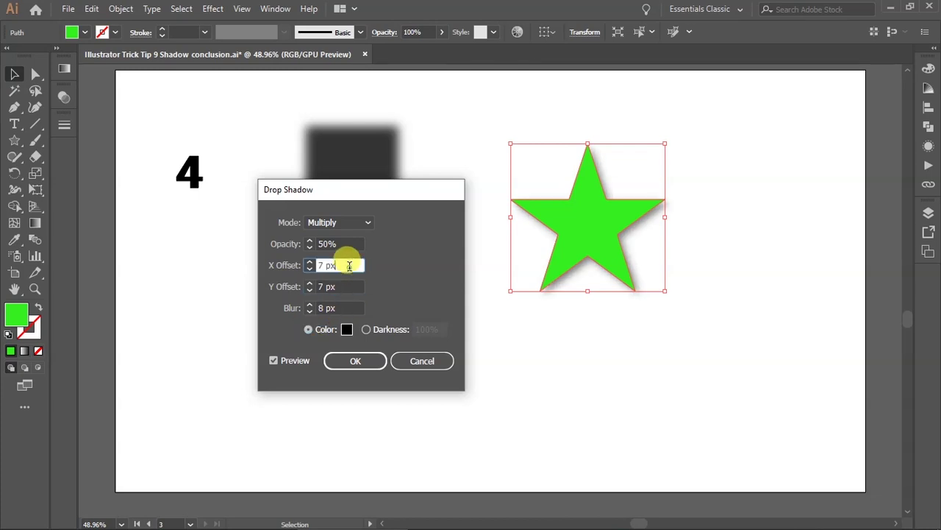
click(358, 370)
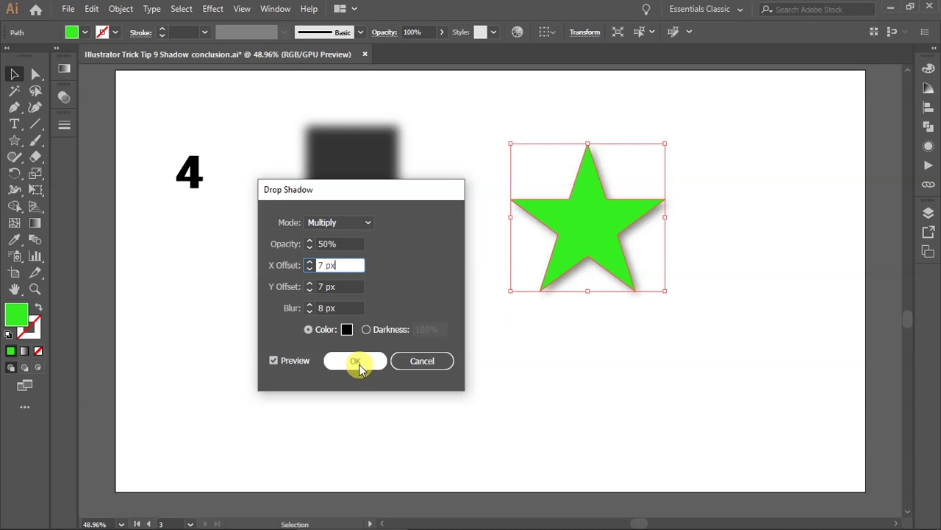
click(718, 337)
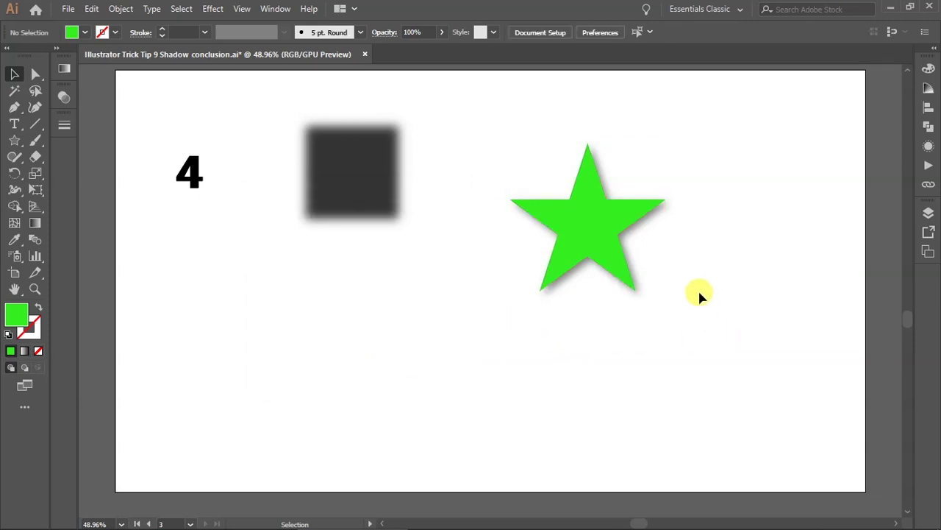
click(626, 224)
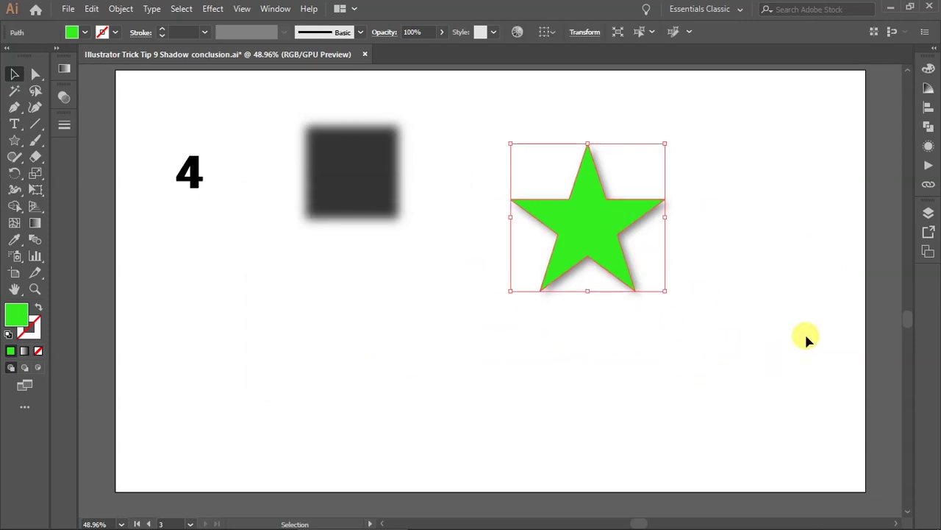
click(675, 339)
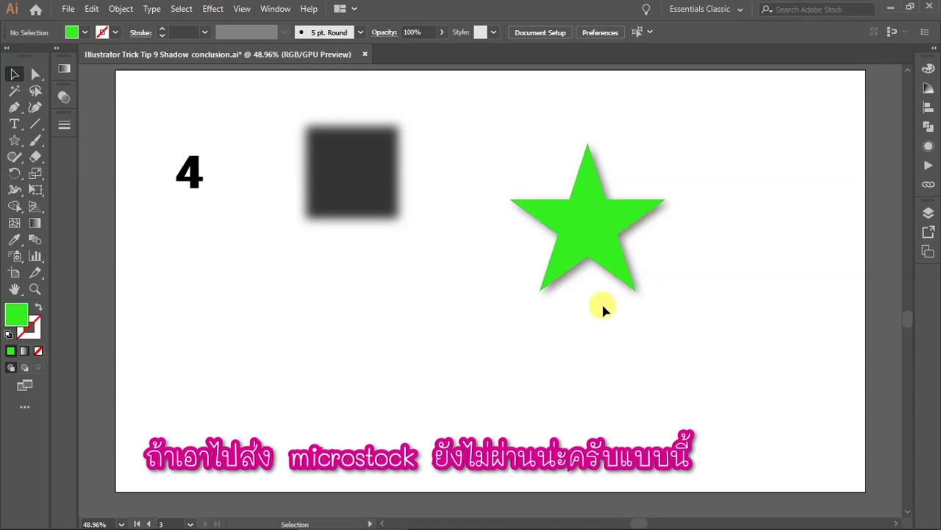
- Expand the appearance of the star with its drop shadow
click(618, 243)
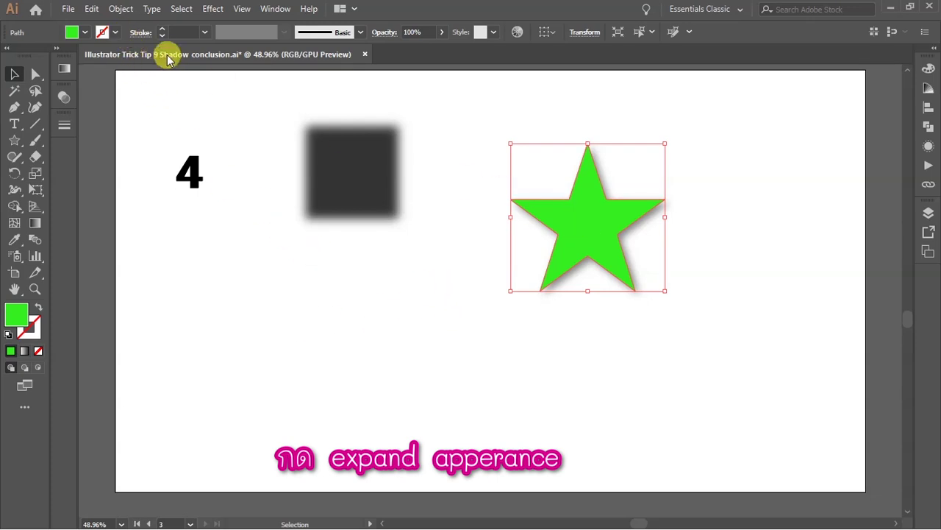
click(121, 13)
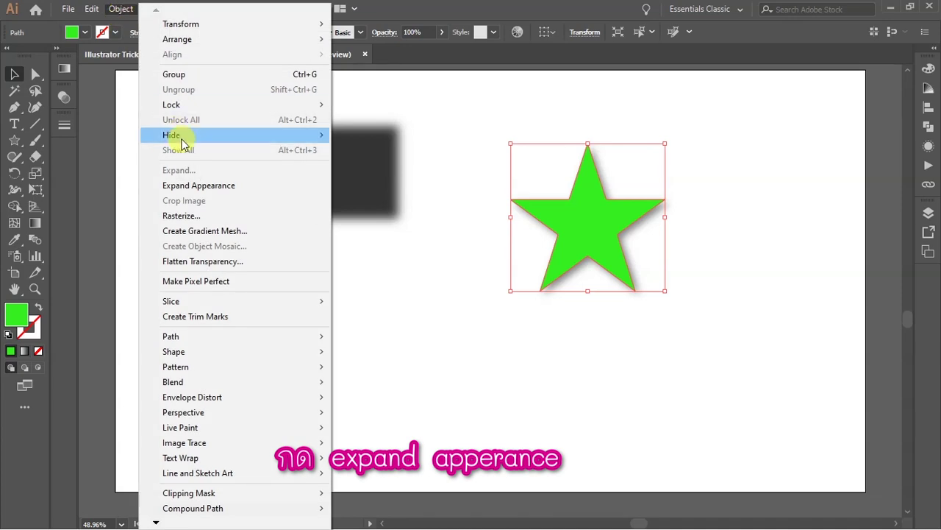
click(194, 185)
click(652, 263)
- Move the expanded star and shadow slightly down and to the left, and ungroup them
mouse_move(610, 247)
mouse_down()
mouse_move(563, 300)
mouse_move(615, 232)
mouse_move(603, 248)
mouse_up()
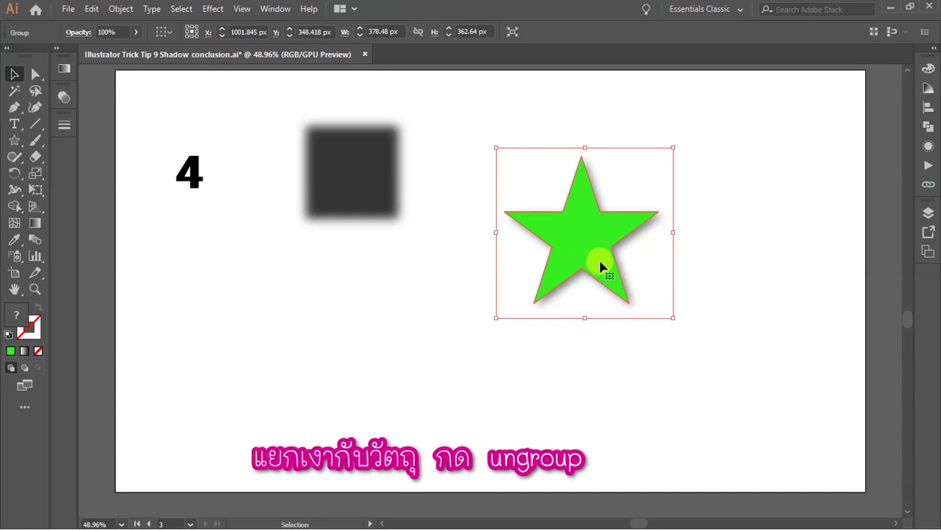
right_click(588, 228)
click(629, 343)
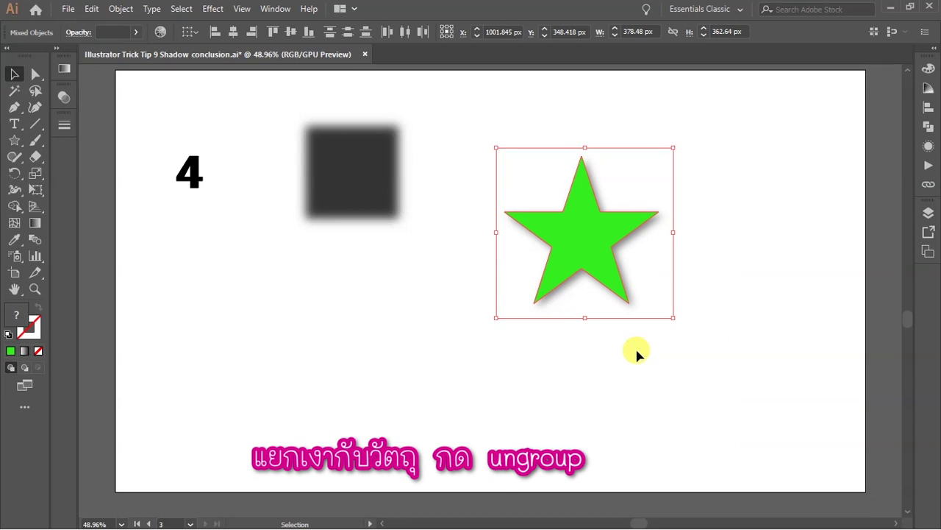
- Try moving the star and its shadow image apart from each other, and undo the moves
click(637, 351)
ctrl+click(627, 263)
click(629, 261)
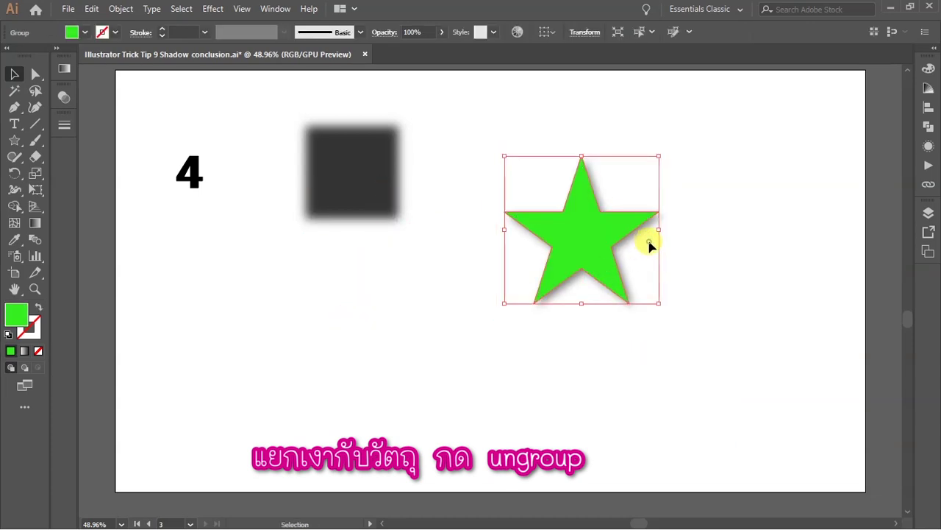
drag(704, 257, 695, 255)
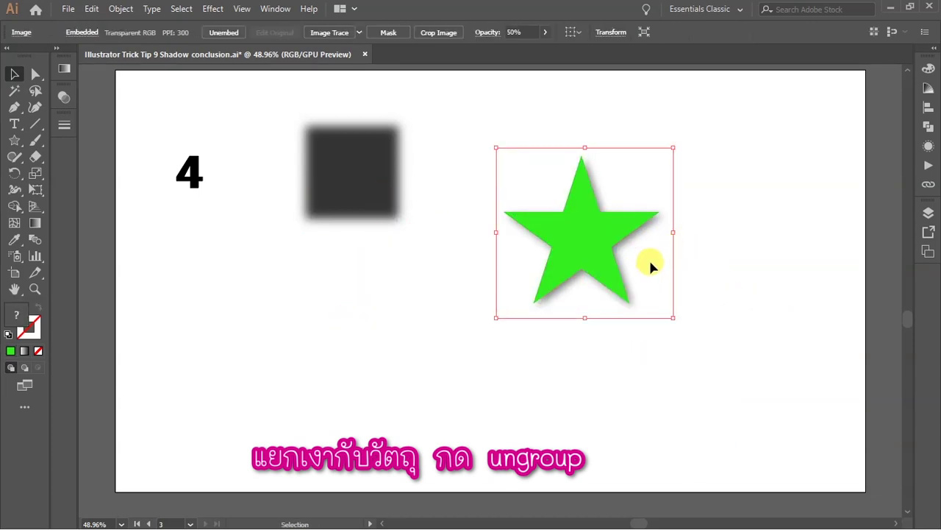
ctrl+click(611, 236)
key(ctrl+z)
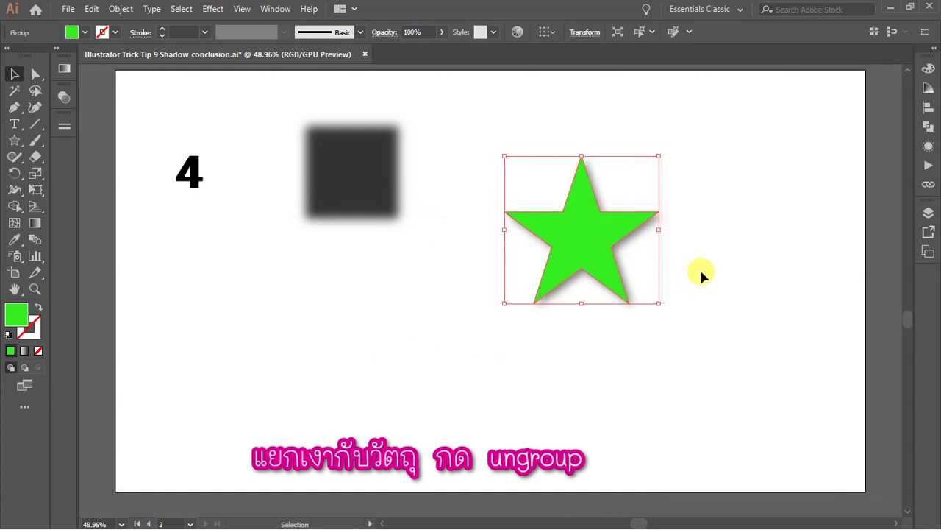
click(705, 270)
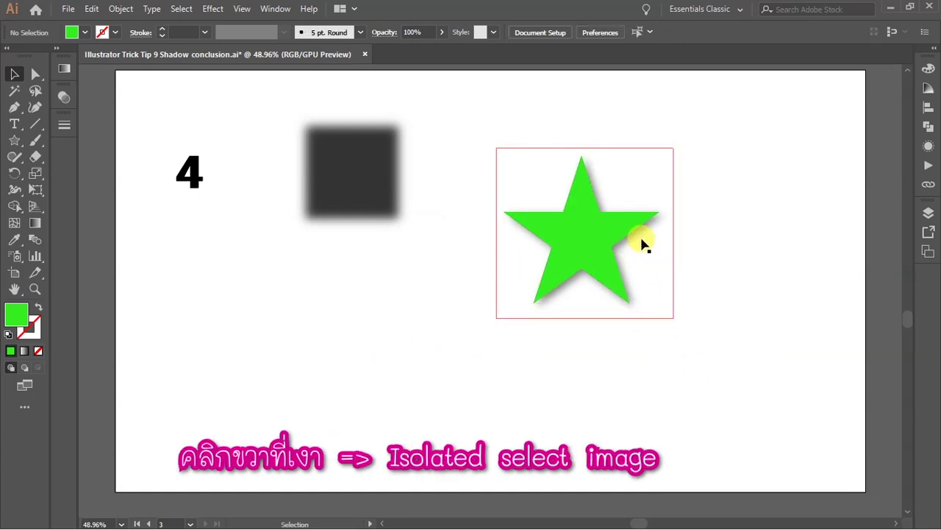
drag(642, 240, 727, 315)
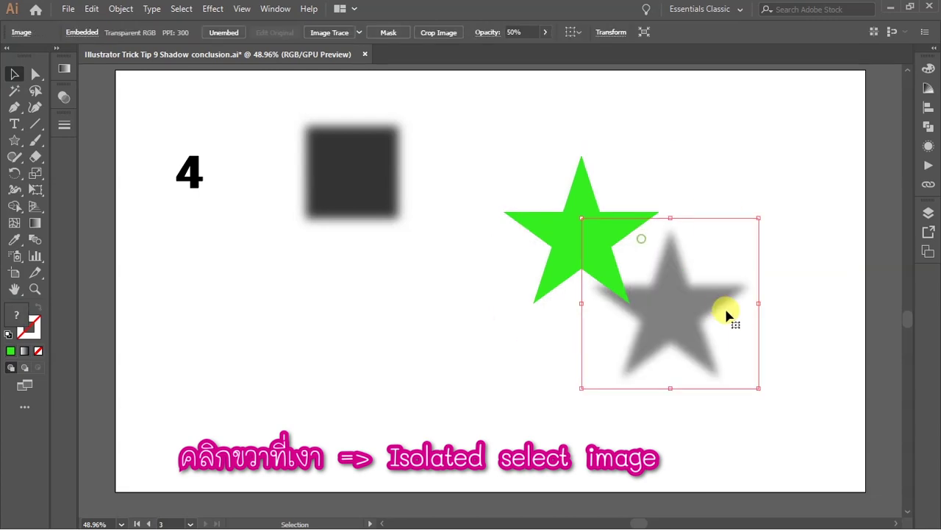
key(ctrl+z)
- Isolate the star's shadow image and rasterize it in RGB at High (300 ppi) with a transparent background and Art Optimized anti-aliasing
right_click(656, 237)
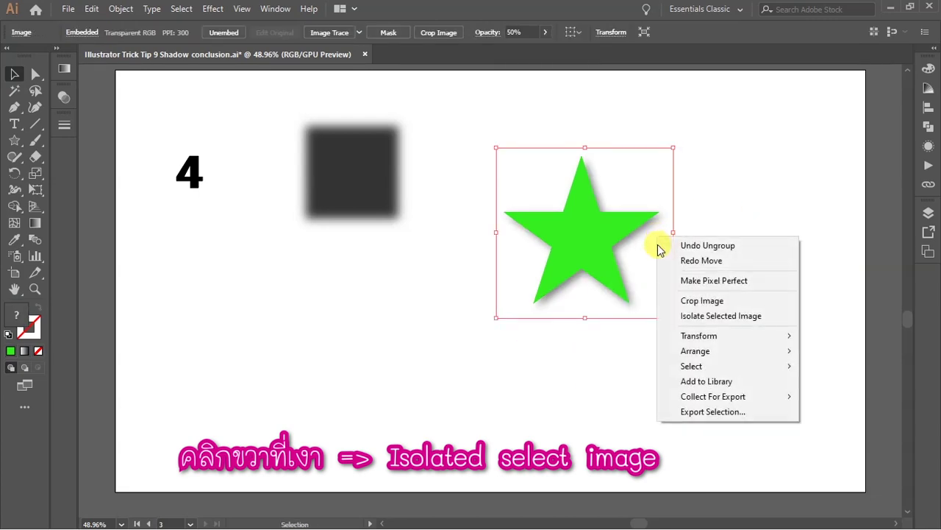
click(703, 315)
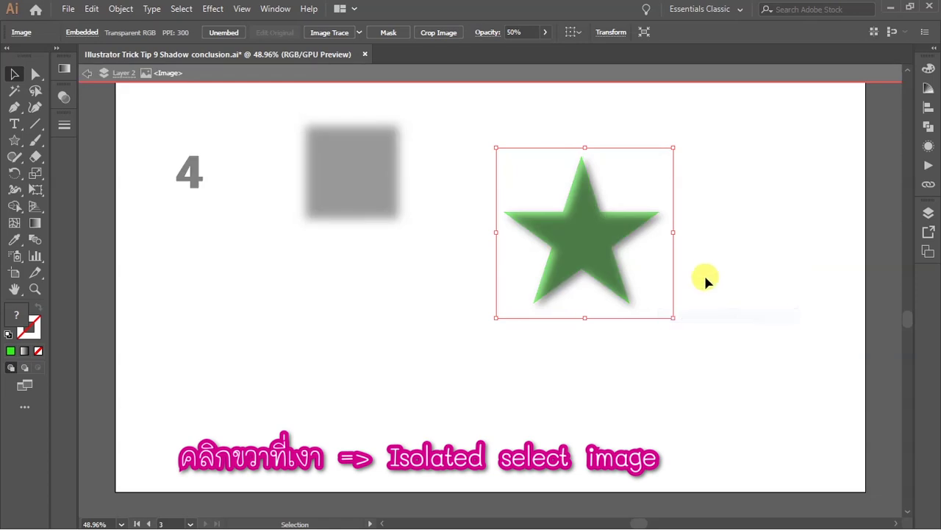
click(114, 9)
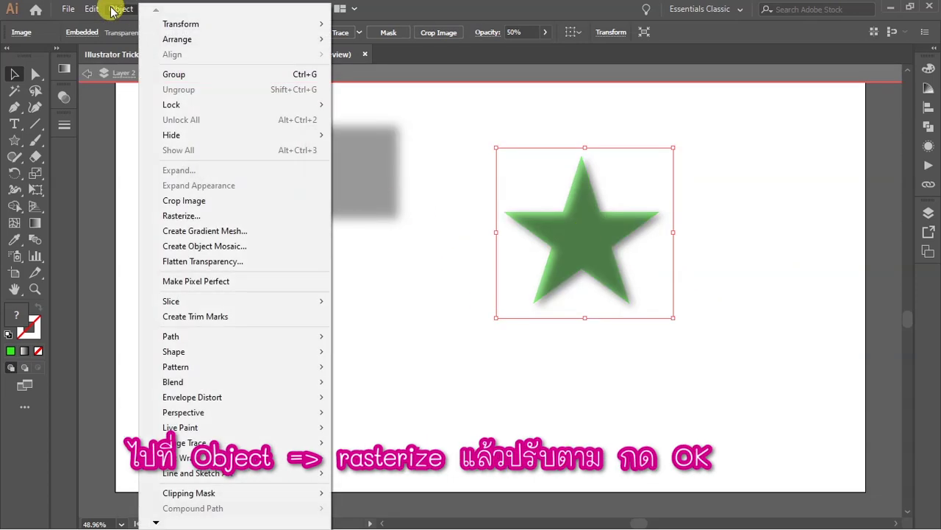
click(244, 215)
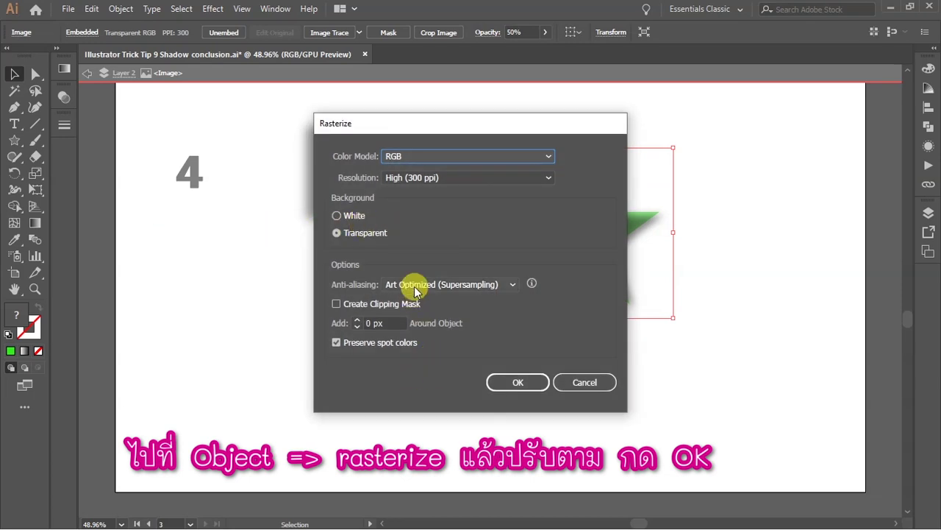
click(523, 381)
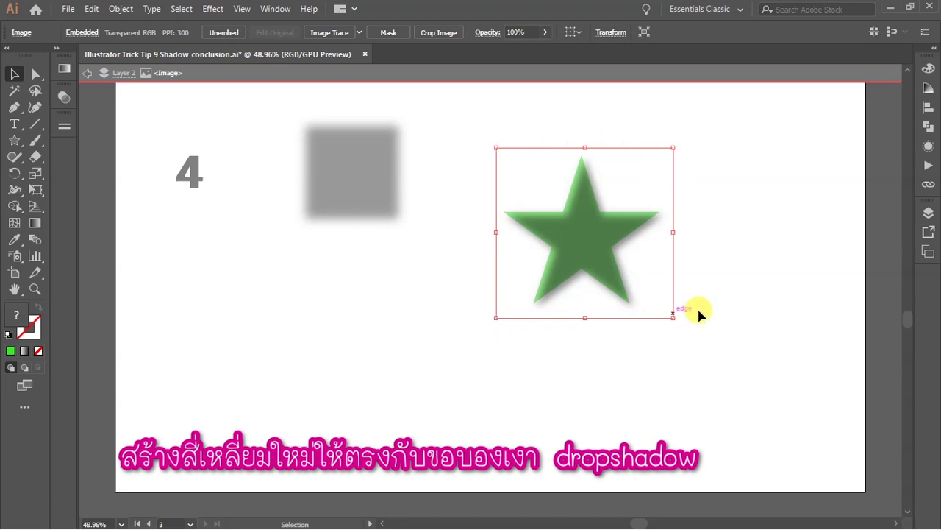
- Draw a green rectangle over the shadow image with the Rectangle tool, starting at the image's upper-left corner
click(14, 141)
drag(14, 141, 77, 139)
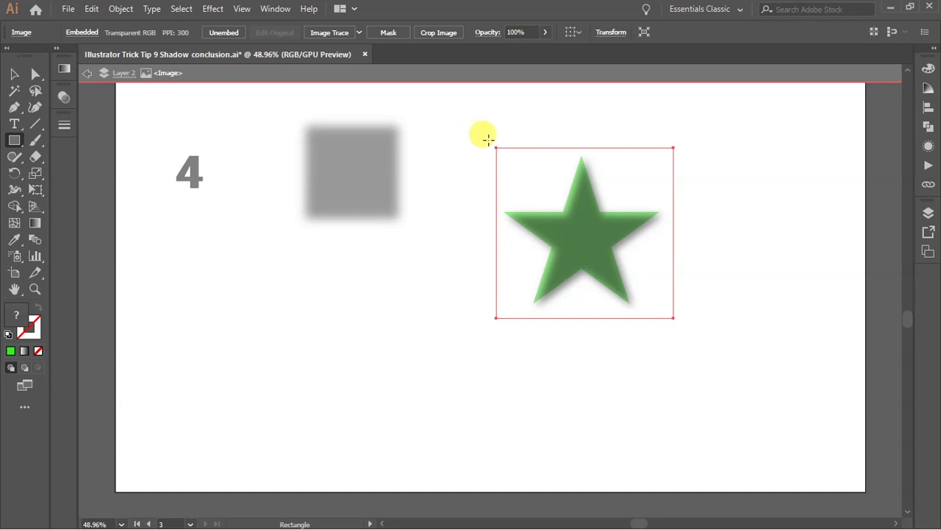
drag(496, 148, 678, 328)
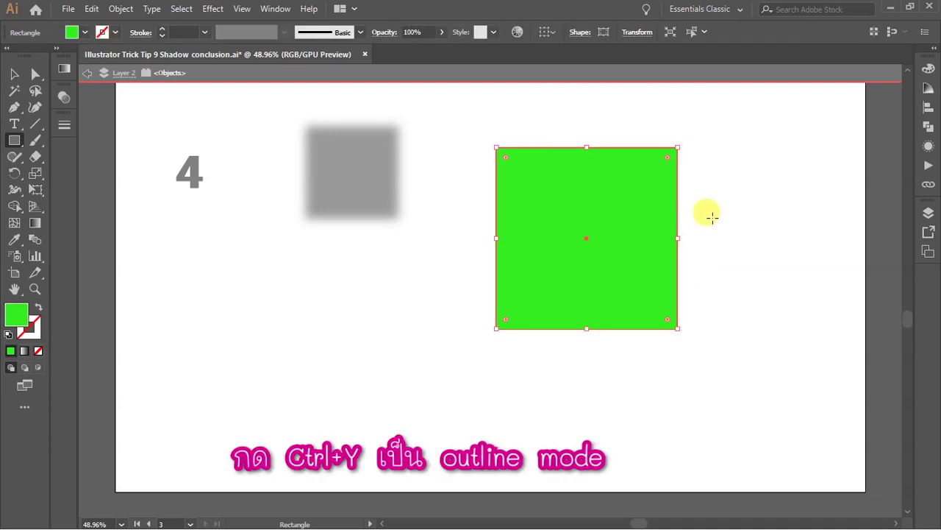
- In outline view, resize the green rectangle to match the shadow image's edges exactly, and return to the preview view
key(ctrl+y)
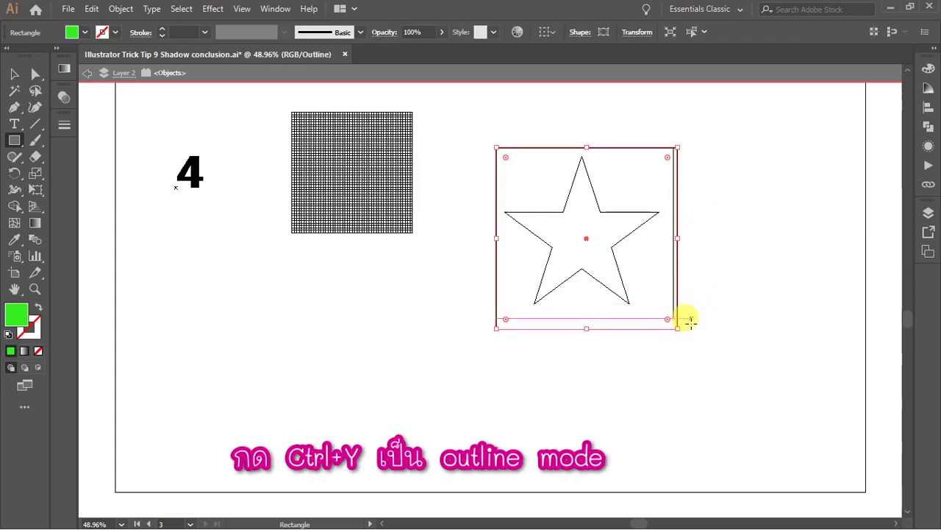
scroll(677, 328, up, 3)
scroll(662, 322, up, 2)
drag(564, 213, 683, 294)
scroll(684, 294, down, 2)
drag(711, 250, 668, 276)
scroll(693, 380, up, 1)
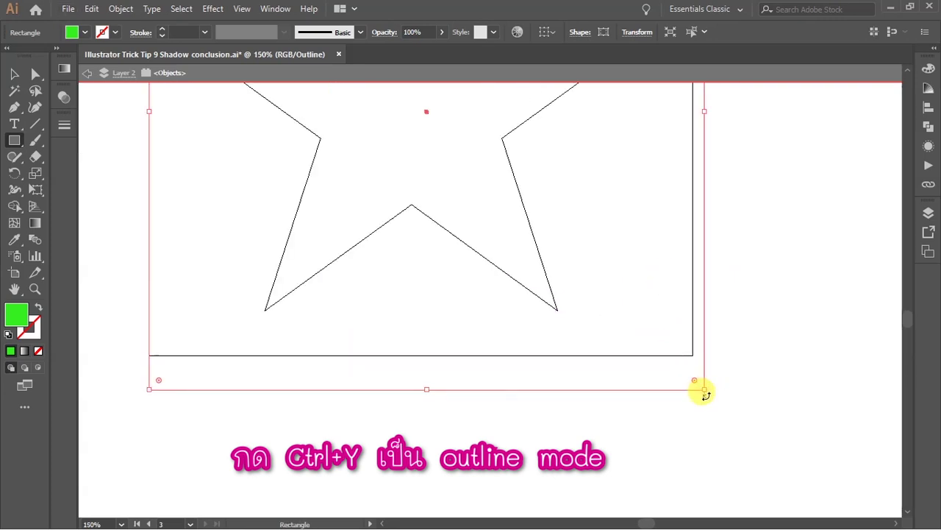
drag(703, 389, 684, 350)
scroll(664, 373, down, 1)
scroll(664, 374, up, 3)
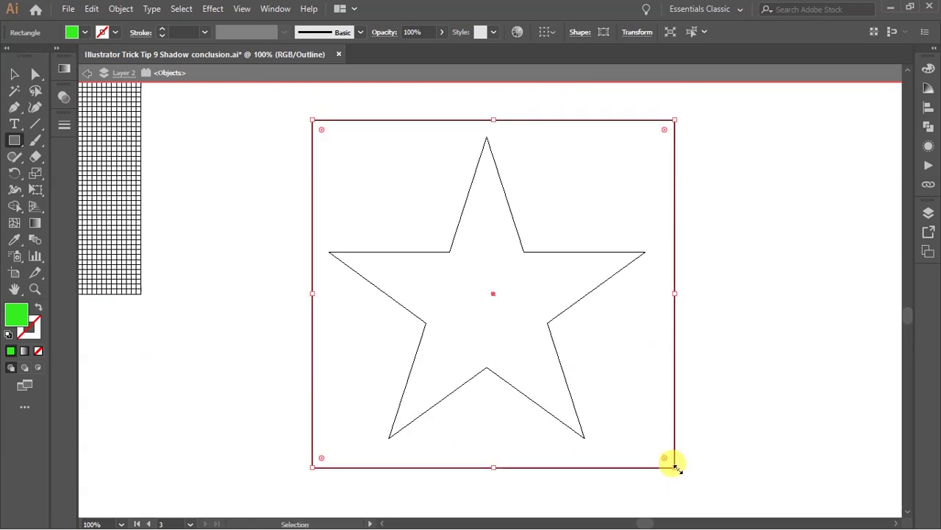
key(ctrl+y)
scroll(584, 214, down, 3)
key(v)
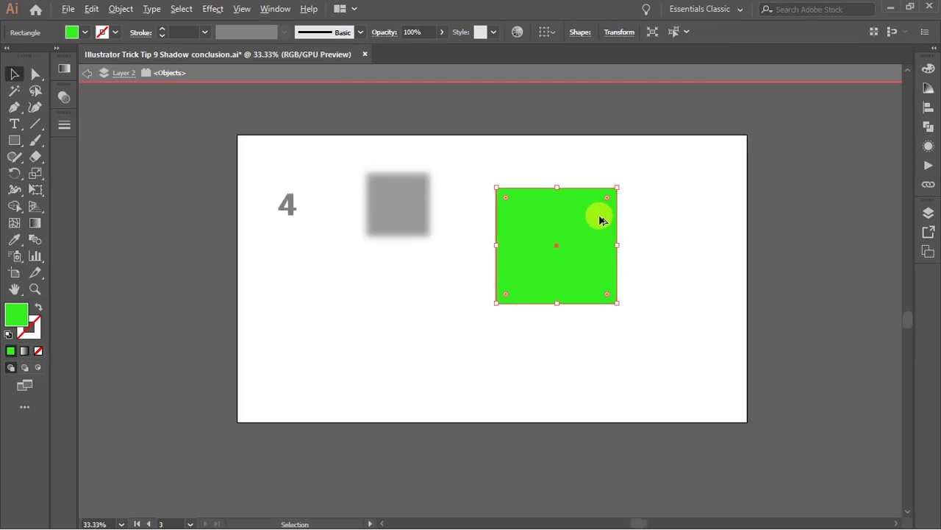
- Convert the green rectangle into a gradient mesh with 50 rows, 50 columns and a Flat appearance
scroll(600, 220, up, 1)
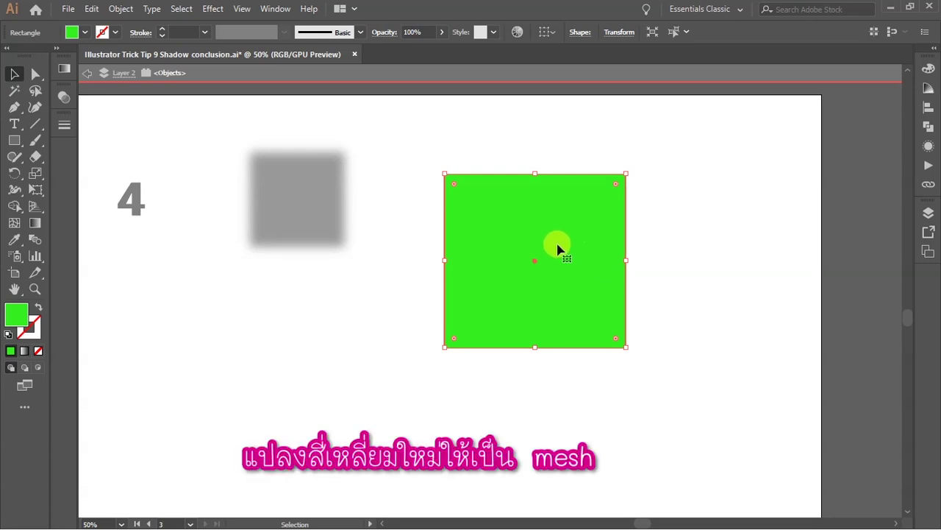
click(121, 8)
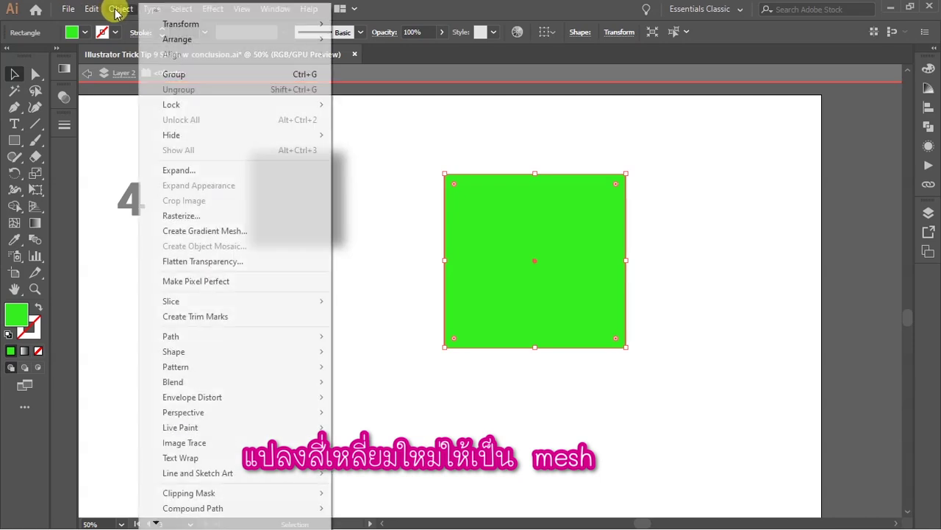
click(214, 232)
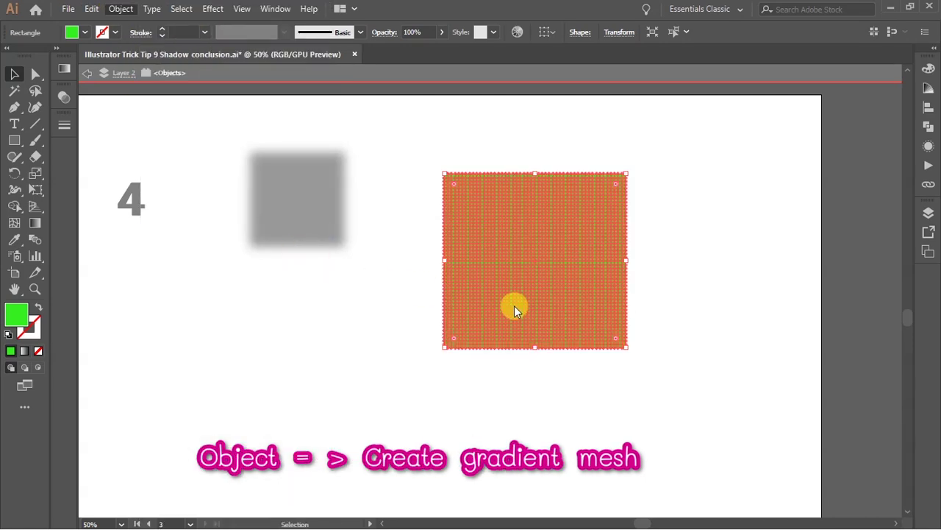
drag(510, 185, 386, 212)
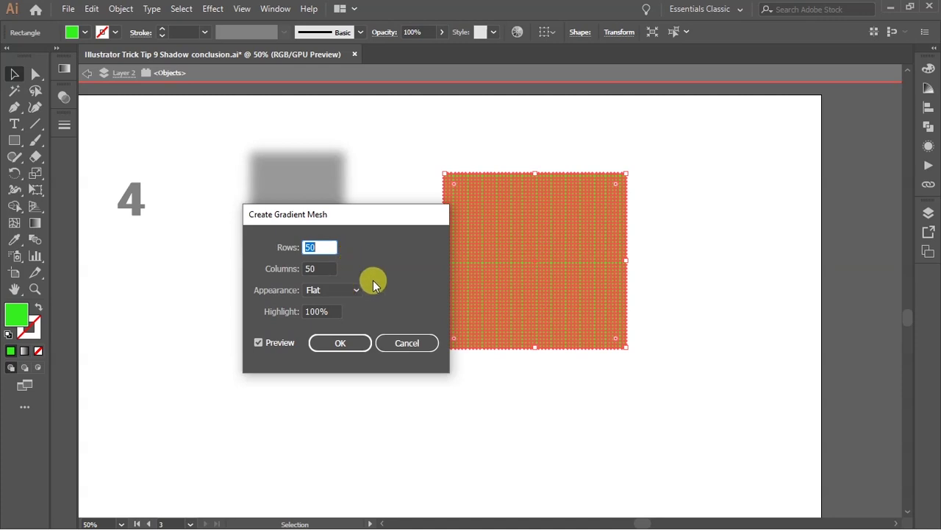
click(351, 349)
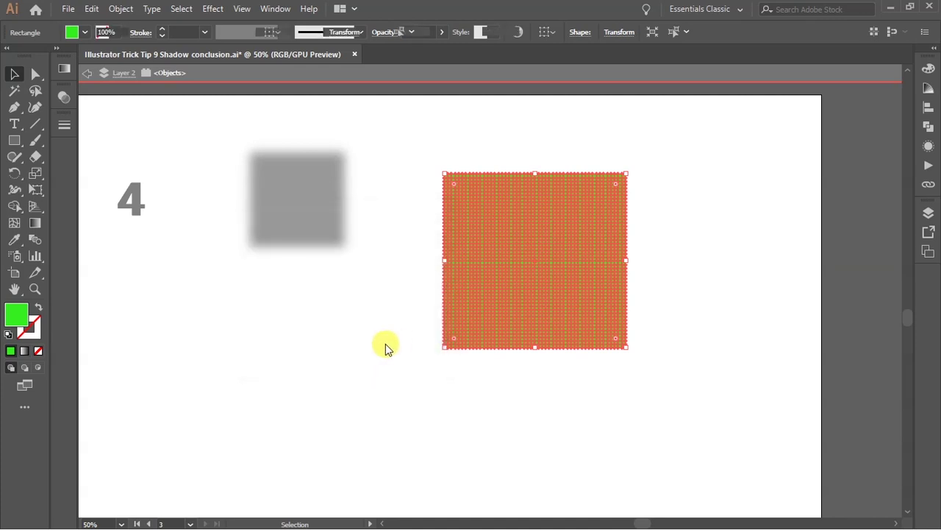
click(696, 272)
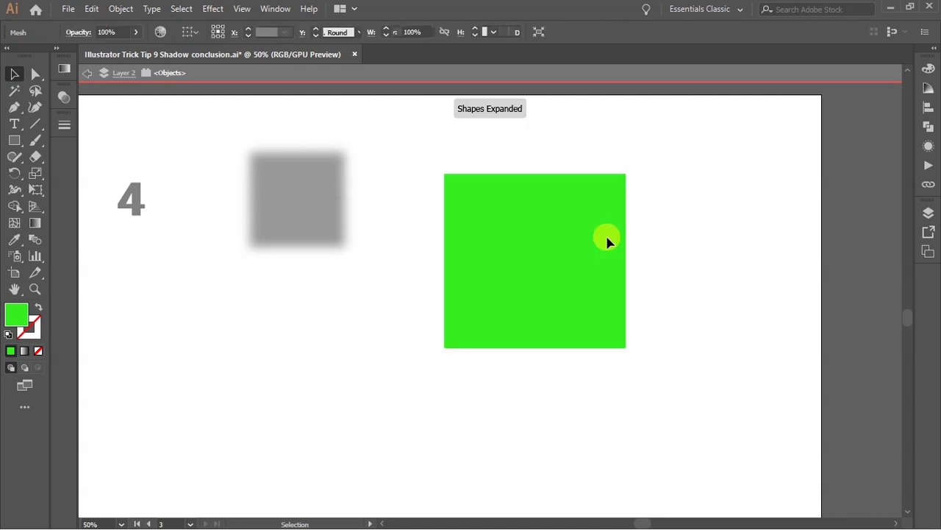
- Select the green mesh, show the Mesh Tormentor plug-in's tools, and clear the selection
click(559, 244)
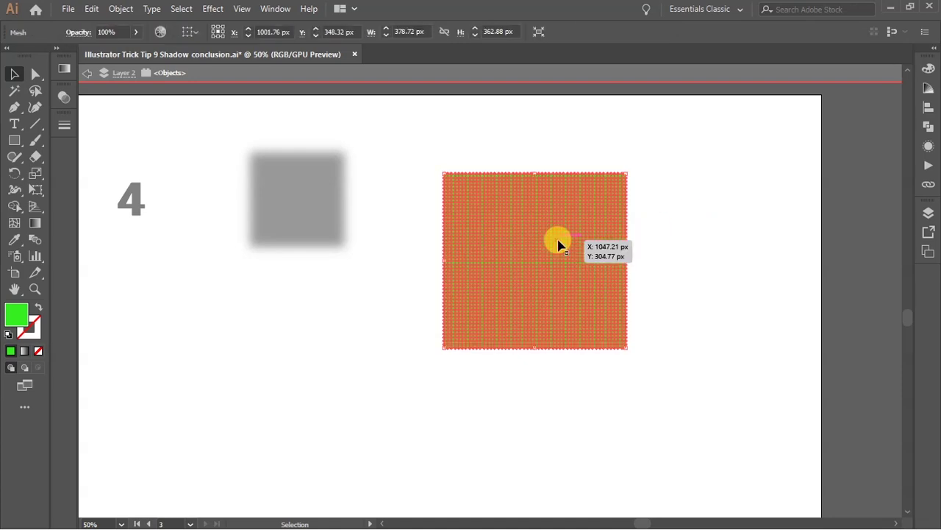
click(274, 11)
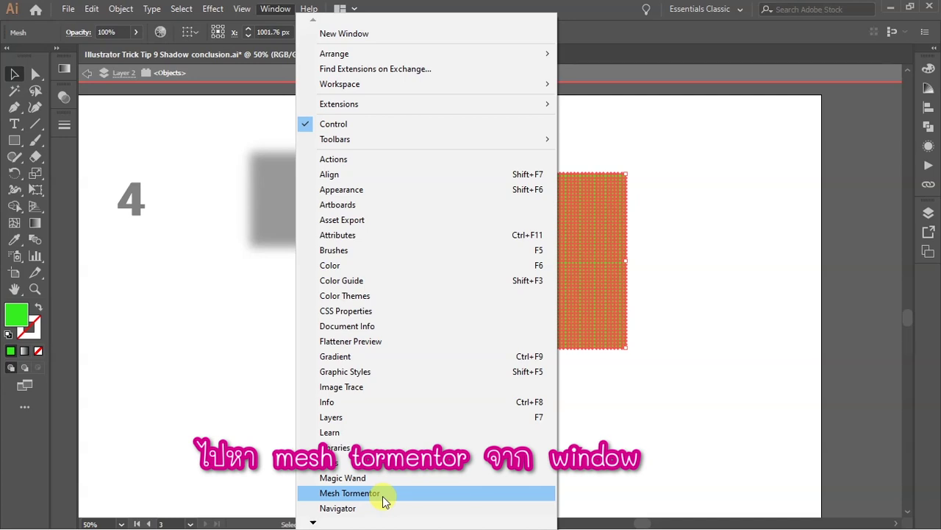
click(353, 493)
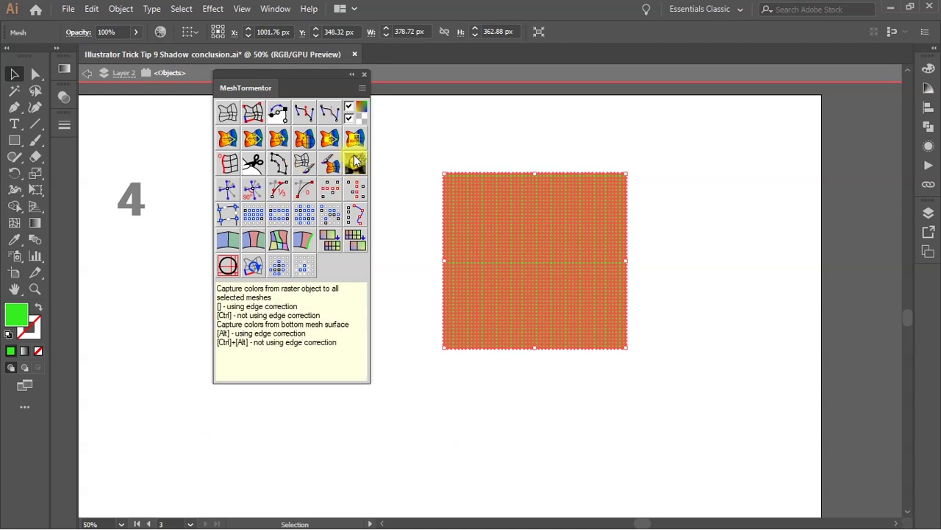
click(411, 234)
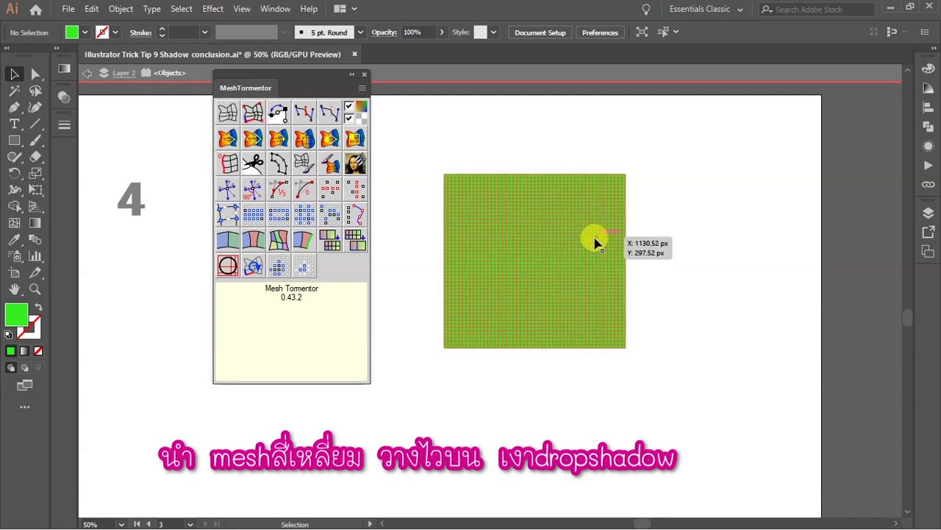
- Try moving the green mesh and the star shadow image apart from each other, and undo the moves
drag(578, 211, 443, 265)
click(584, 265)
drag(579, 289, 570, 432)
key(ctrl+z)
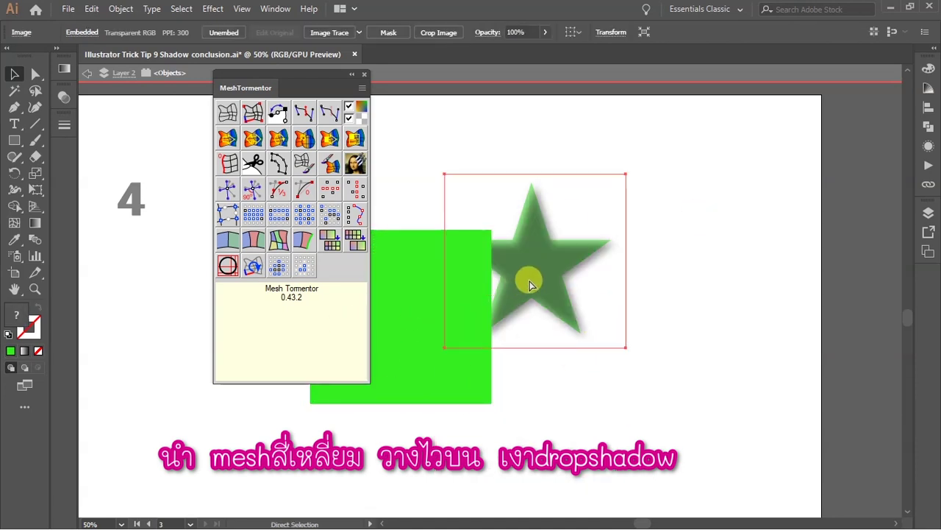
key(ctrl+z)
click(703, 262)
- Select the green mesh together with the shadow image and capture the image's colors into the mesh with Mesh Tormentor
drag(590, 250, 740, 156)
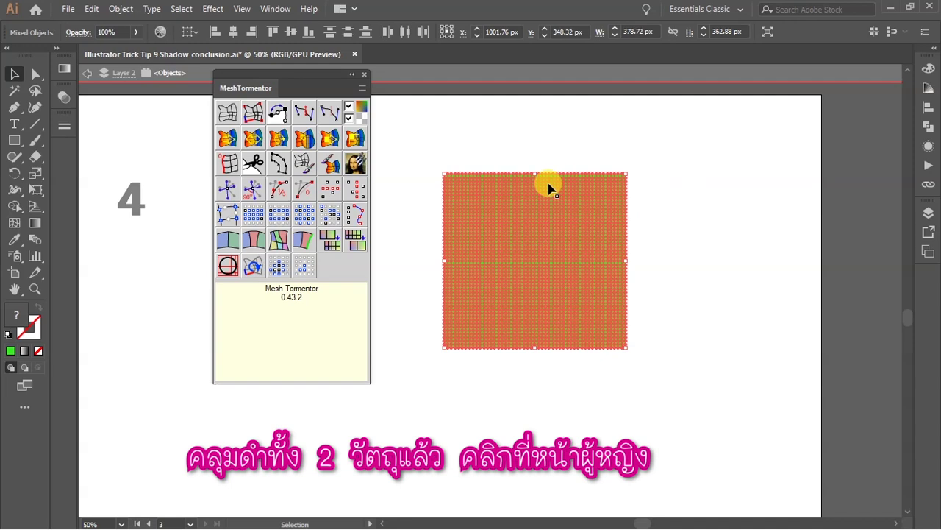
click(355, 166)
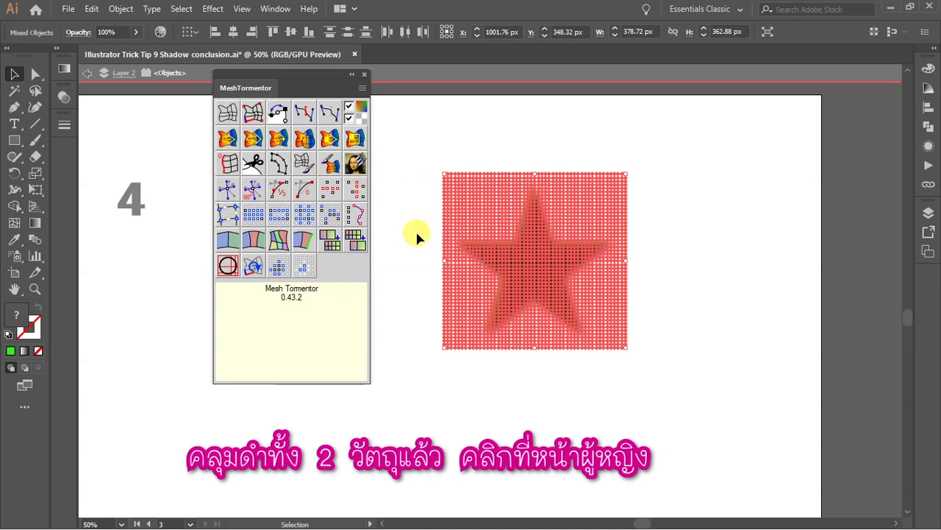
click(384, 253)
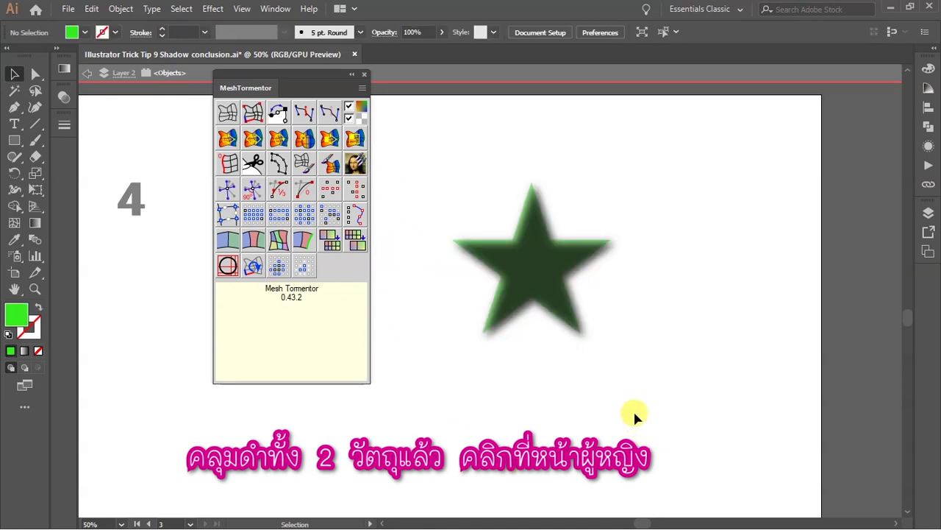
- Delete the raster shadow image beneath the mesh from the isolated group
click(538, 303)
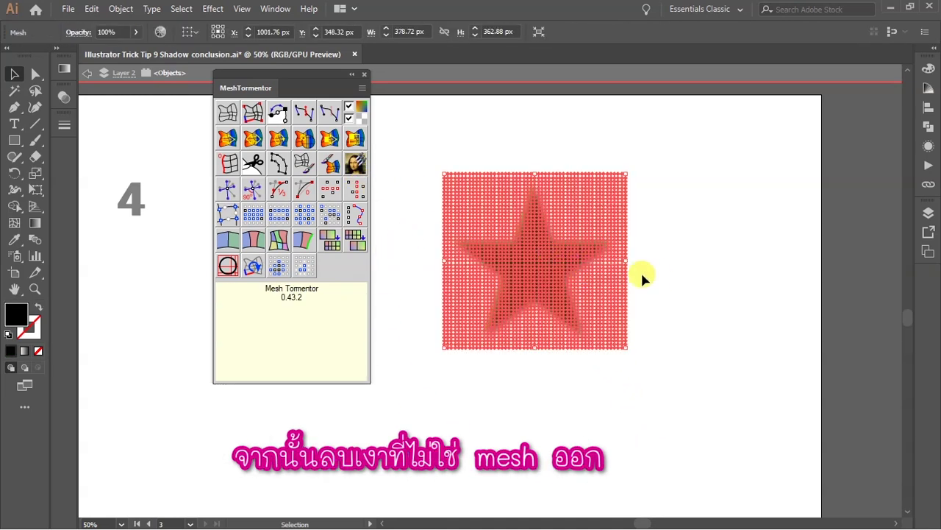
click(698, 266)
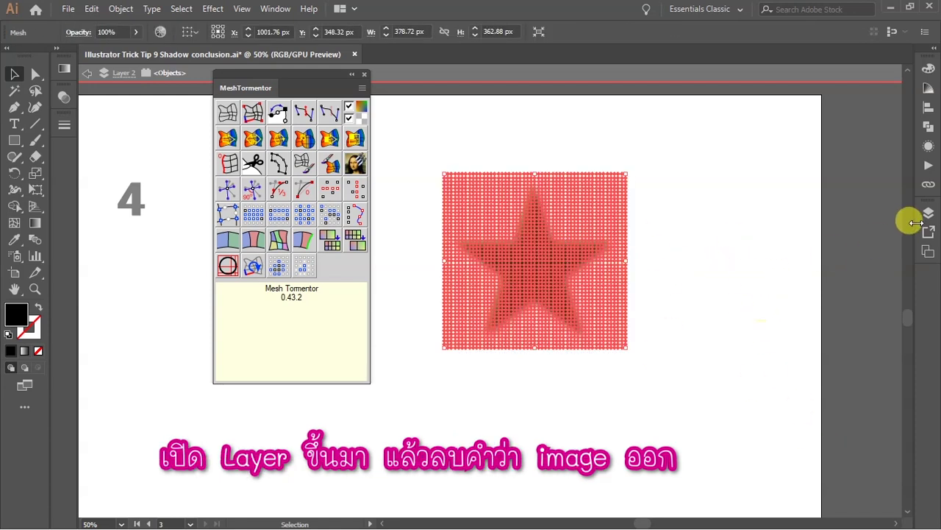
click(926, 213)
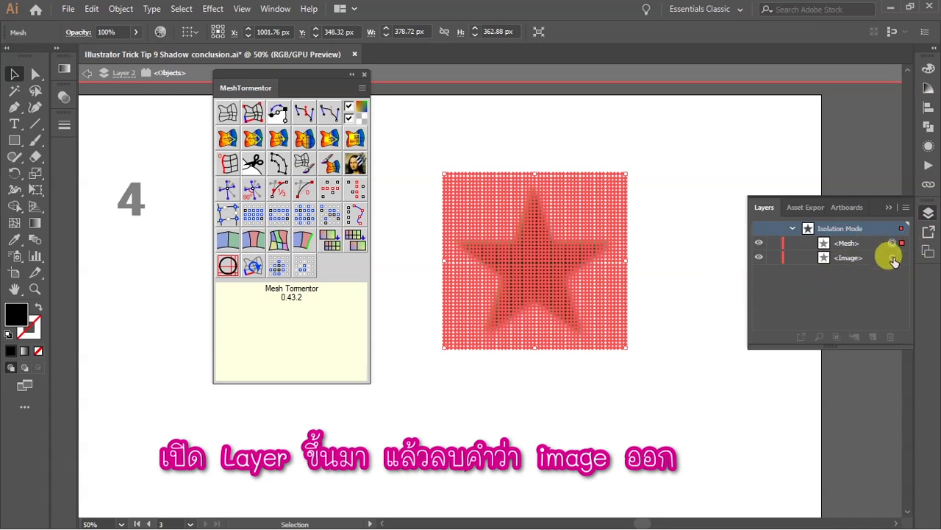
click(892, 257)
click(859, 257)
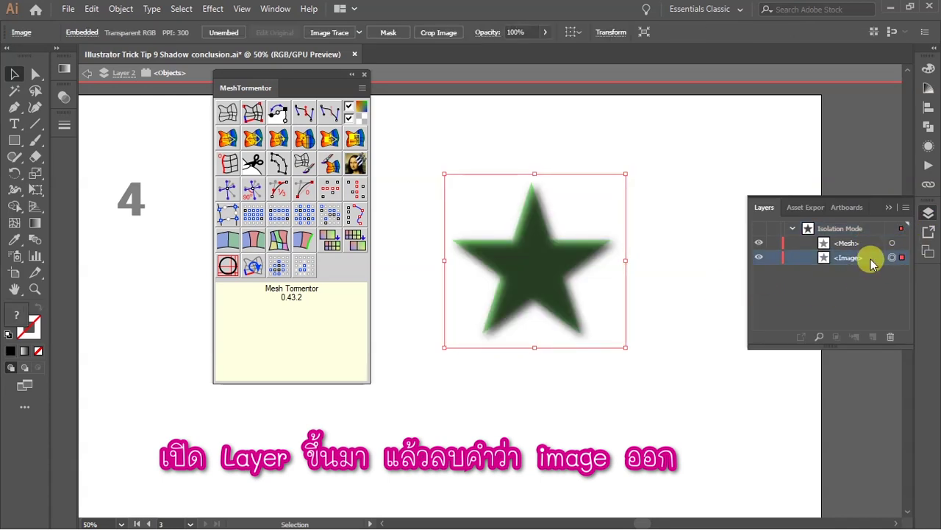
drag(860, 259, 890, 336)
- Leave isolation mode and close the Mesh Tormentor tools
click(547, 258)
click(662, 238)
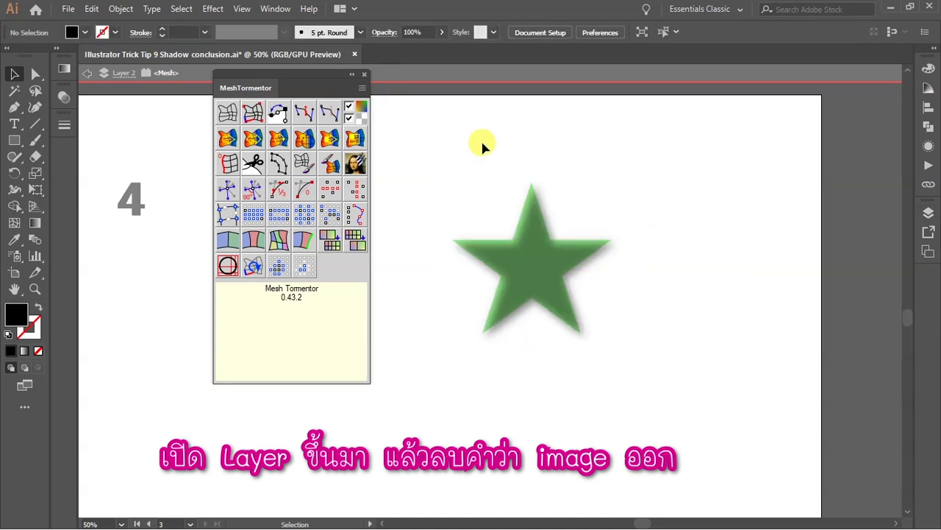
double_click(676, 147)
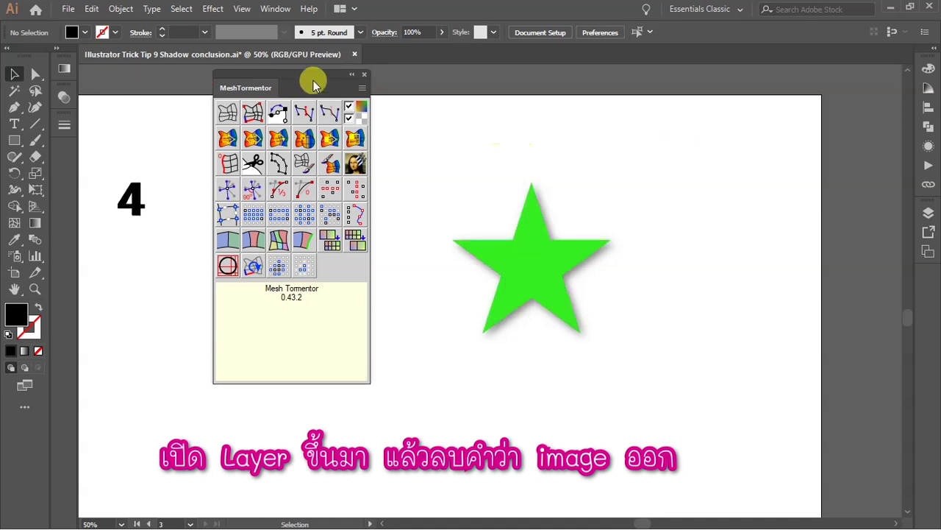
click(364, 74)
- Try moving the green star and its mesh shadow apart one at a time, and undo the moves
click(557, 267)
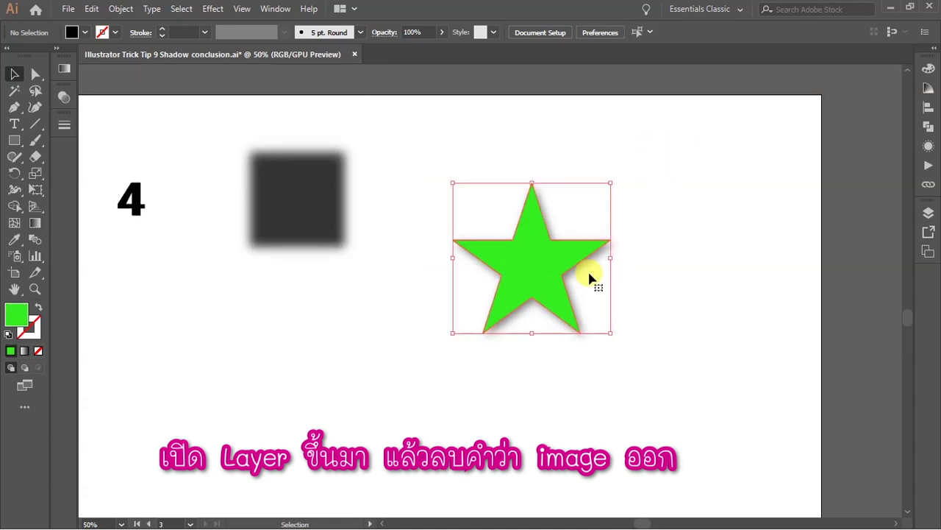
drag(498, 277, 368, 314)
key(ctrl+z)
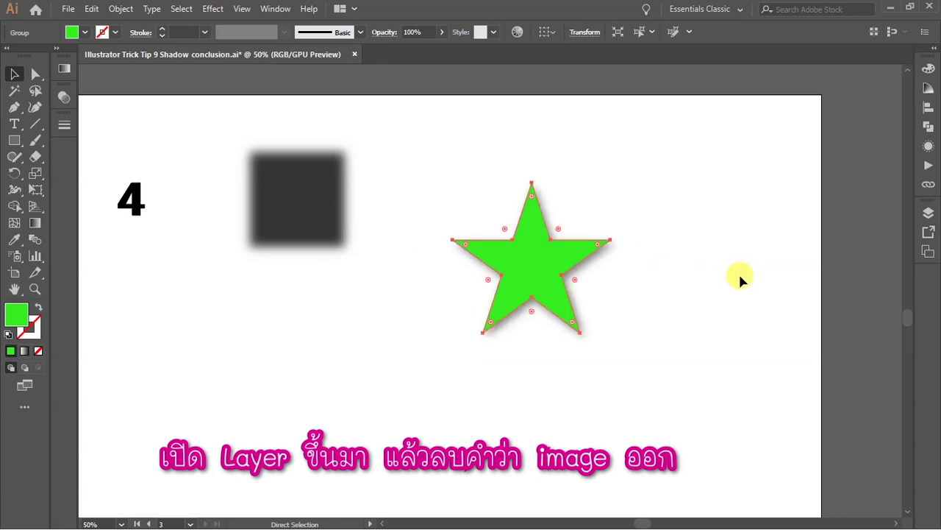
click(728, 273)
drag(620, 267, 679, 345)
click(772, 273)
key(ctrl+z)
click(678, 309)
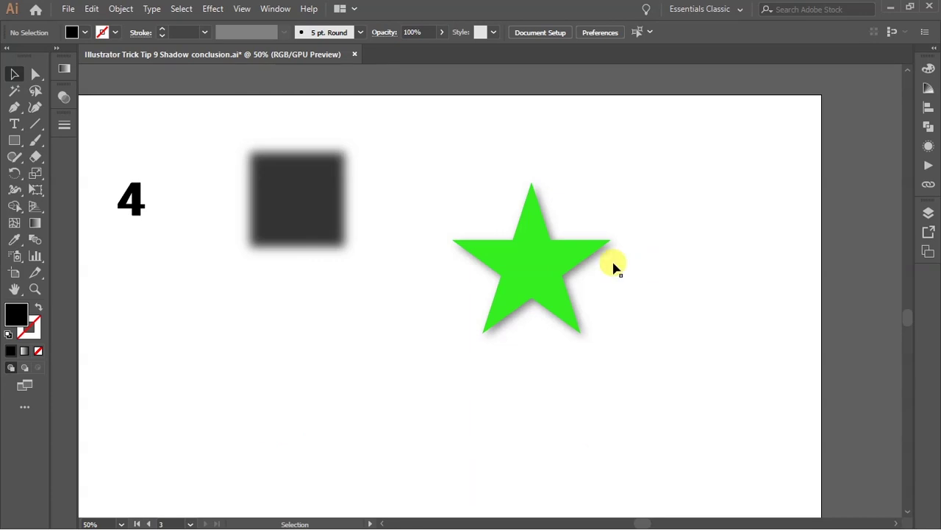
- Try moving the mesh shadow alone away from the star several times, undoing each move
drag(610, 265, 651, 367)
key(ctrl+z)
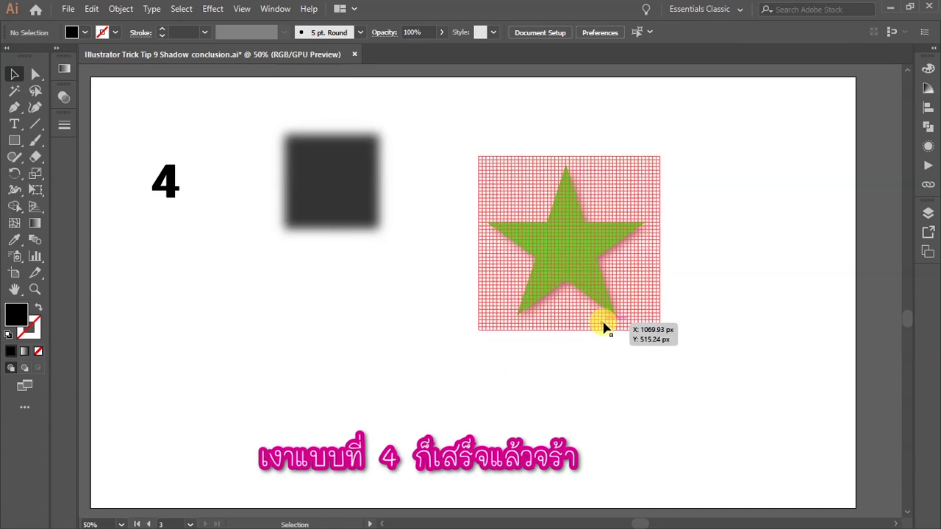
drag(654, 294, 679, 417)
key(ctrl+z)
click(672, 277)
drag(694, 222, 778, 272)
key(ctrl+z)
- Select the star and its mesh shadow together, try moving them as one, and undo the move
drag(481, 374, 740, 197)
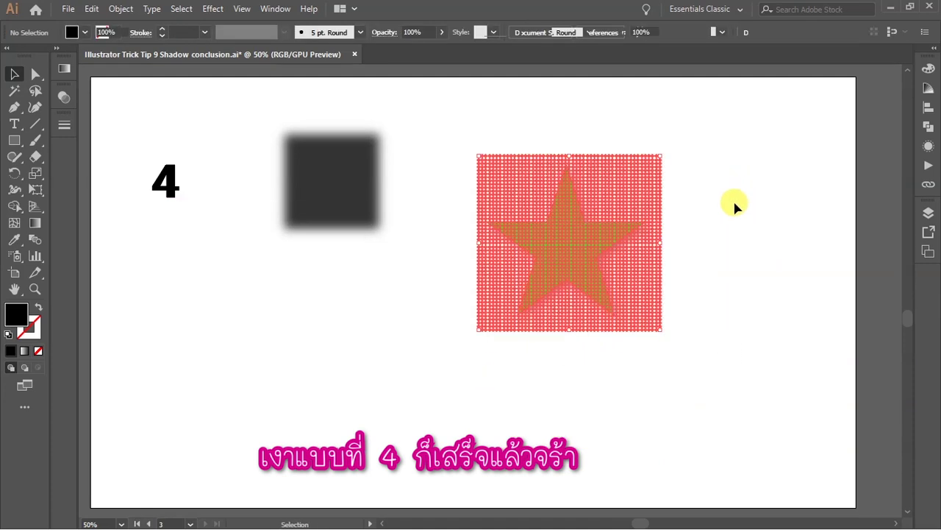
click(706, 259)
drag(557, 273, 454, 402)
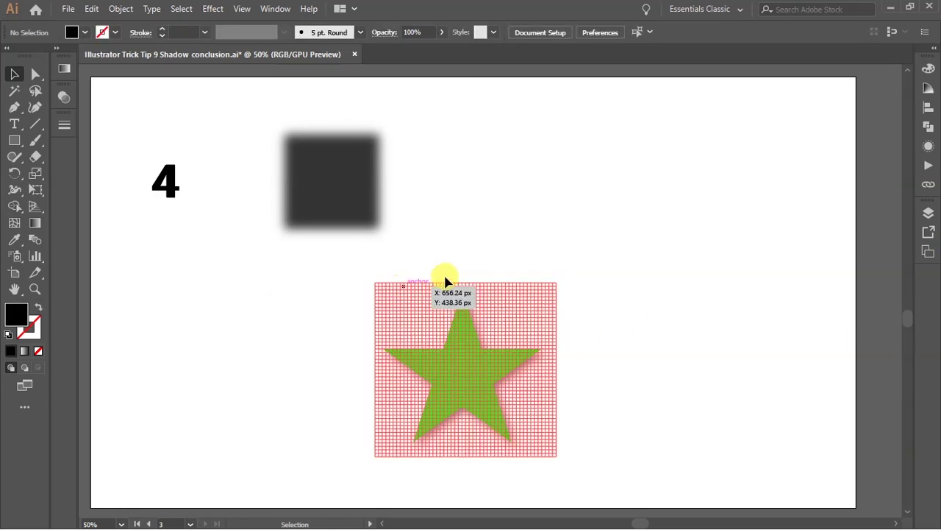
drag(445, 280, 446, 280)
key(ctrl+z)
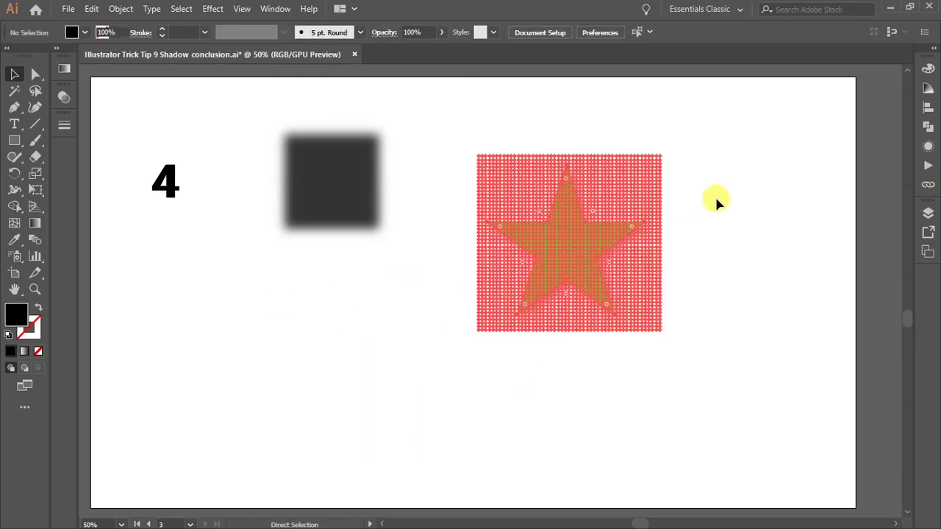
click(710, 202)
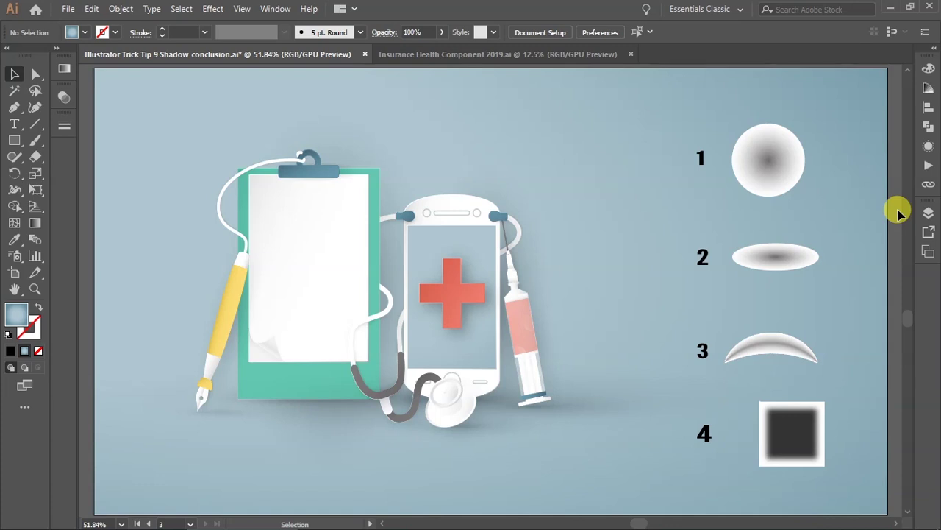
- Check shadow samples 1 to 4 beside the medical illustration by selecting each in turn, and clear the selection
click(775, 184)
click(782, 257)
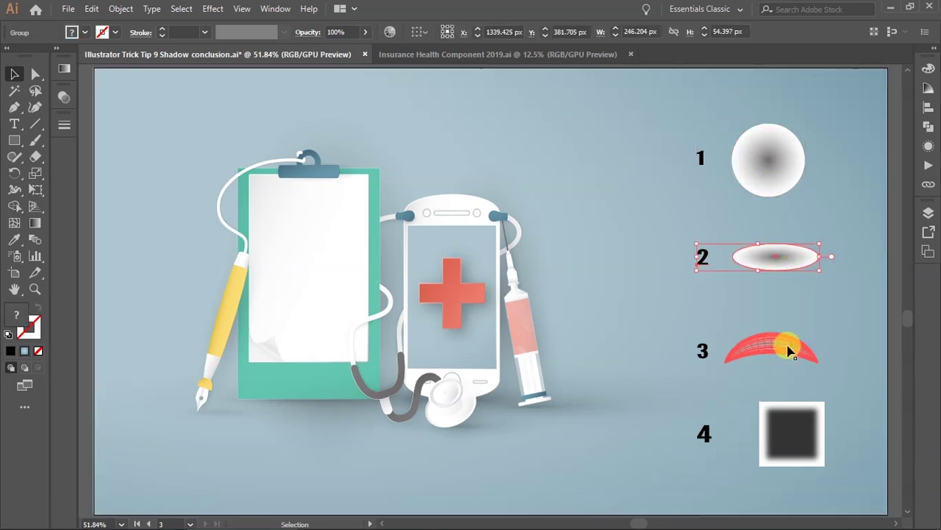
click(788, 350)
click(783, 439)
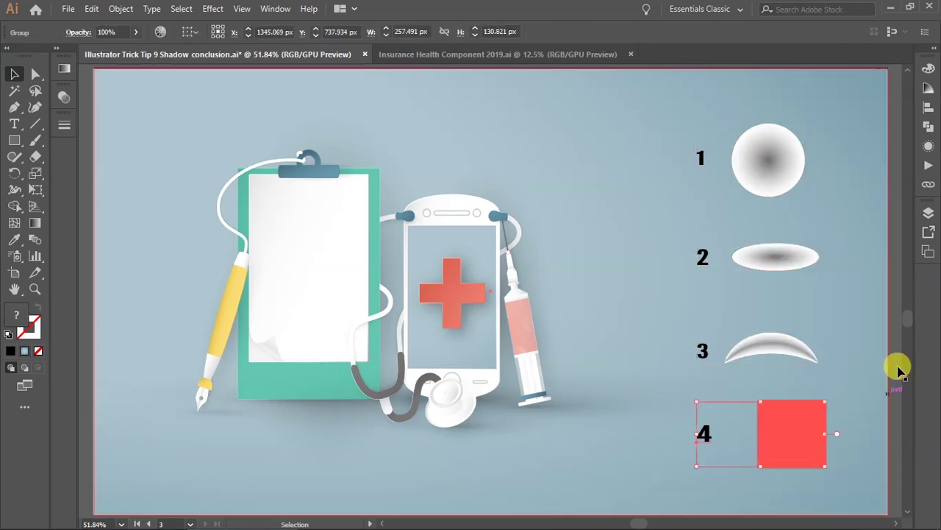
click(888, 380)
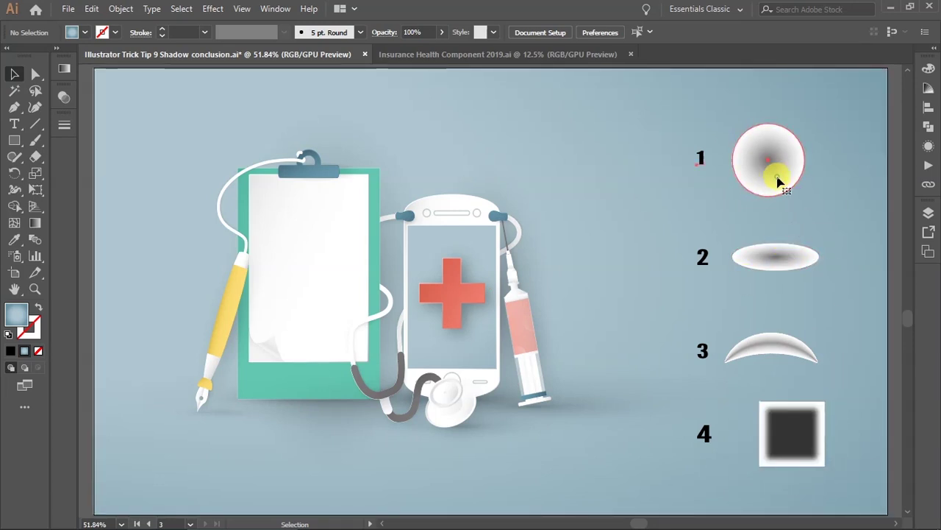
- Select all four numbered shadow samples and set their blending mode to Multiply
click(778, 180)
shift+click(783, 257)
shift+click(782, 337)
shift+click(786, 437)
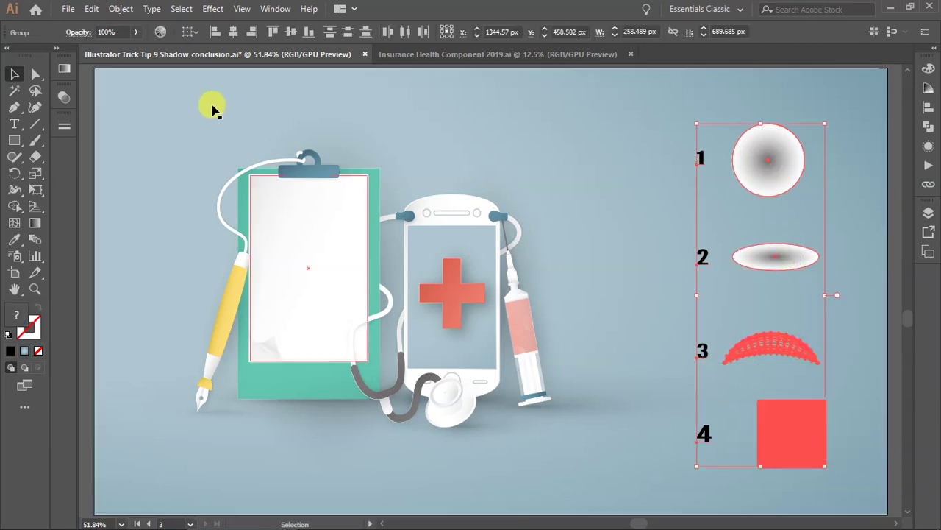
click(64, 98)
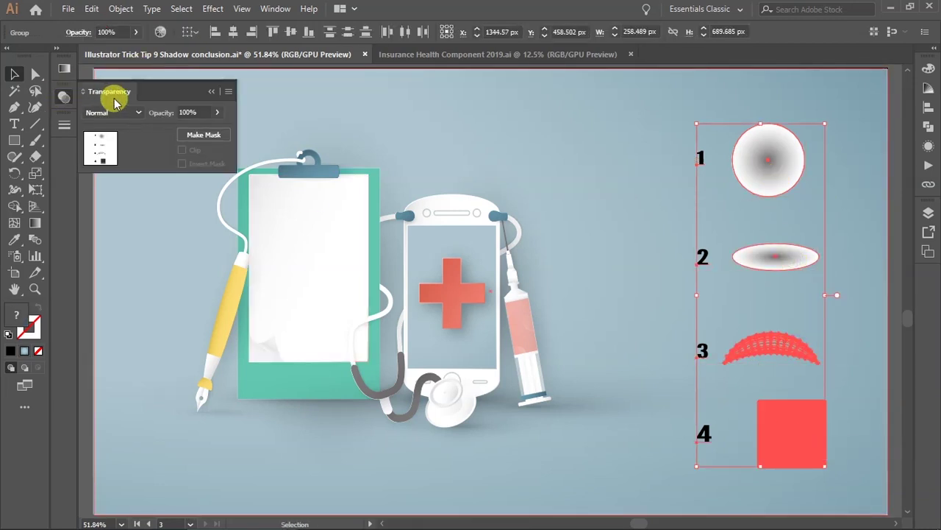
click(126, 113)
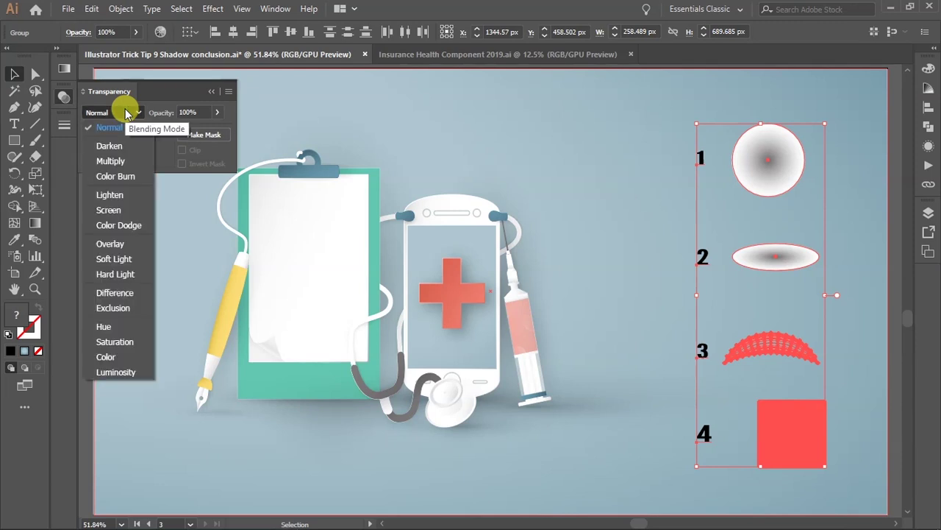
click(111, 161)
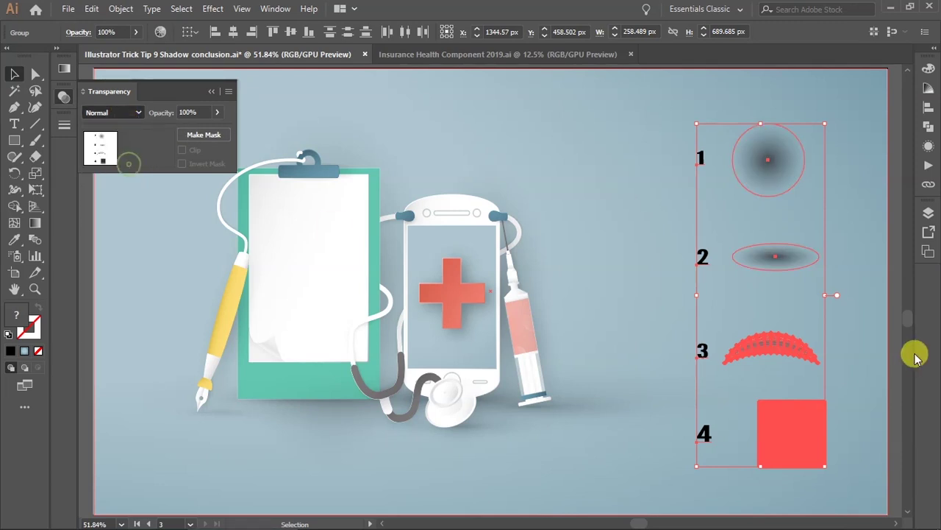
- Clear the selection of the four shadow samples and collapse the transparency settings
click(825, 445)
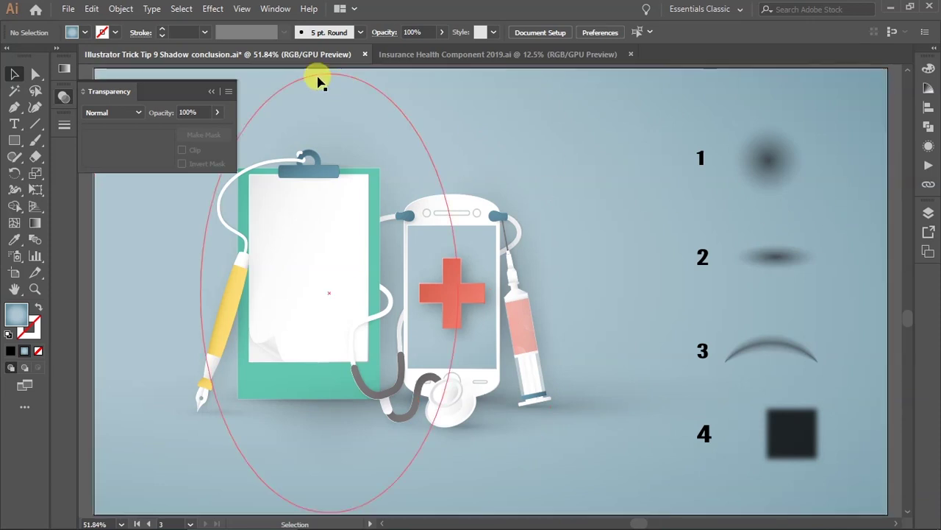
click(211, 92)
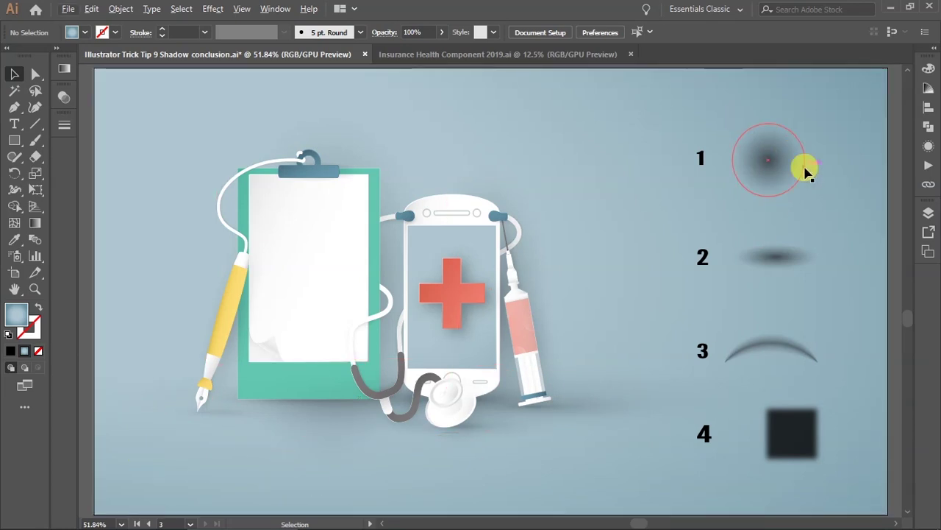
- Select the whole medical illustration group to reveal the outlines of its shadow shapes, and clear the selection
scroll(433, 235, up, 1)
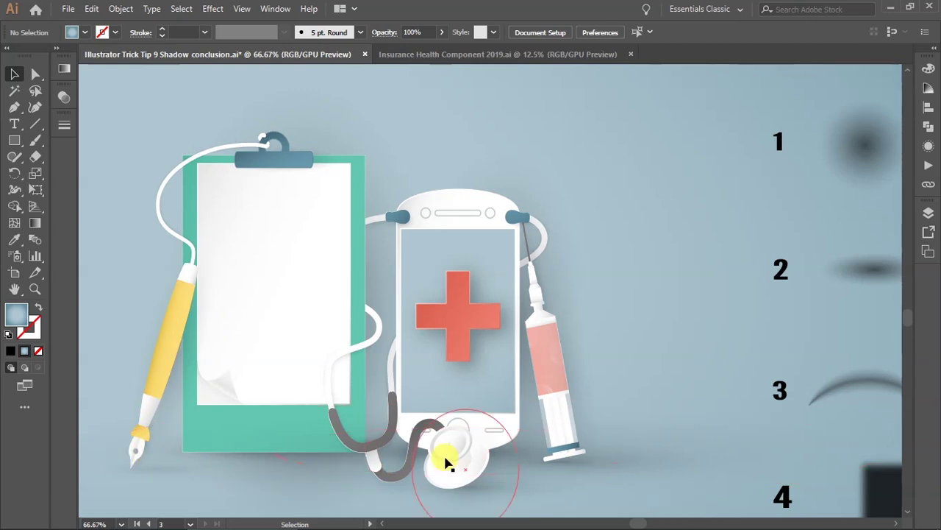
key(space)
drag(503, 479, 481, 400)
click(479, 393)
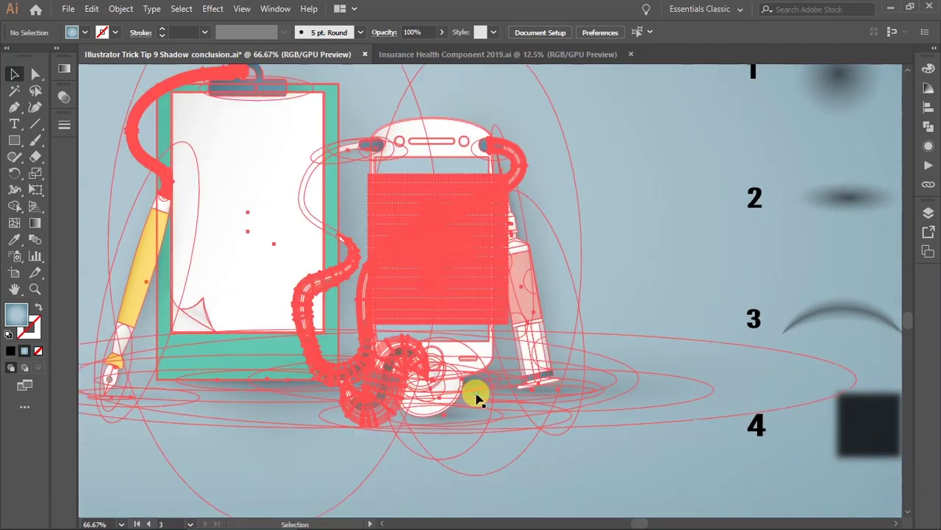
scroll(476, 402, up, 1)
scroll(477, 403, down, 1)
click(479, 496)
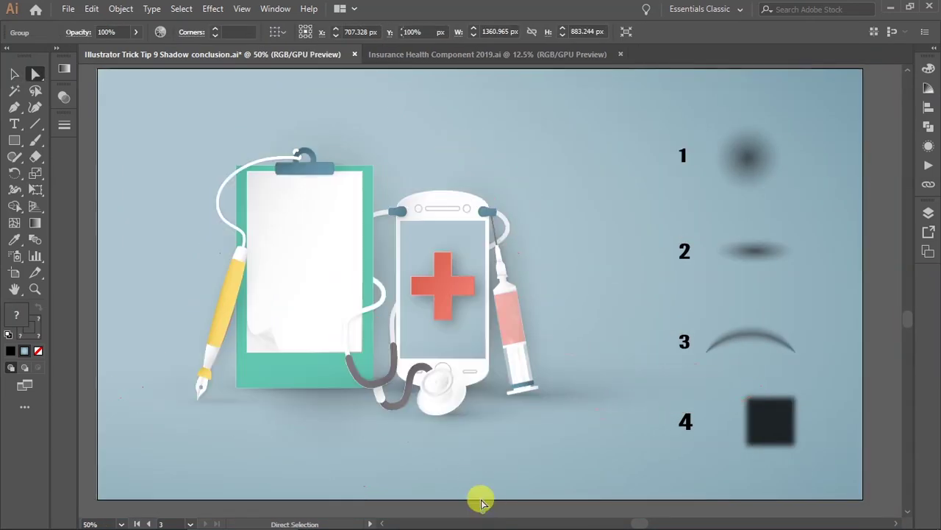
- Examine the elliptical gradient shadows beneath the stethoscope, phone, clipboard and pen by selecting them individually, and clear the selection
key(a)
click(480, 396)
scroll(479, 396, up, 1)
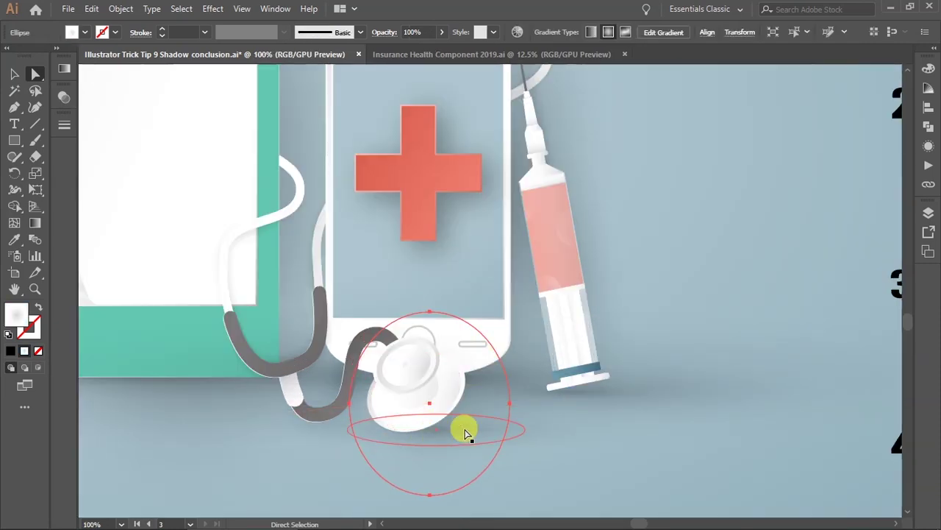
drag(471, 431, 678, 394)
scroll(619, 394, down, 1)
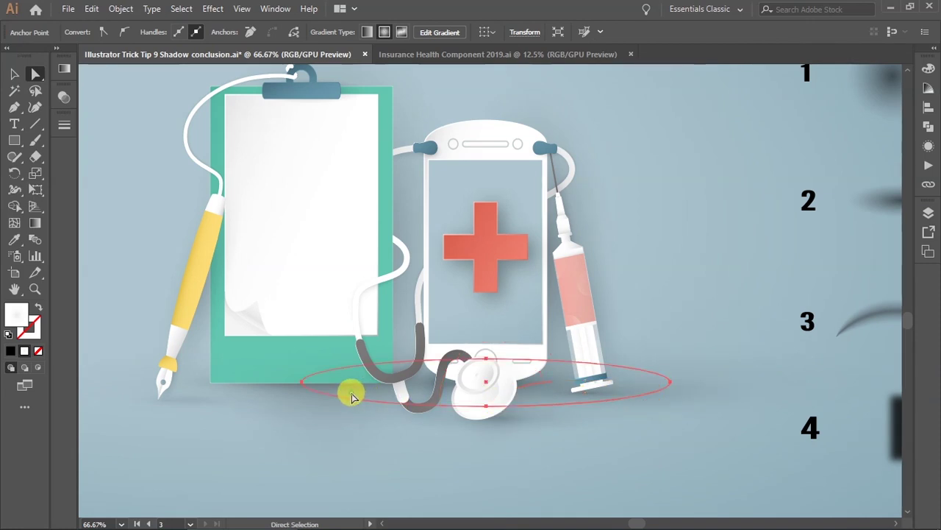
click(229, 394)
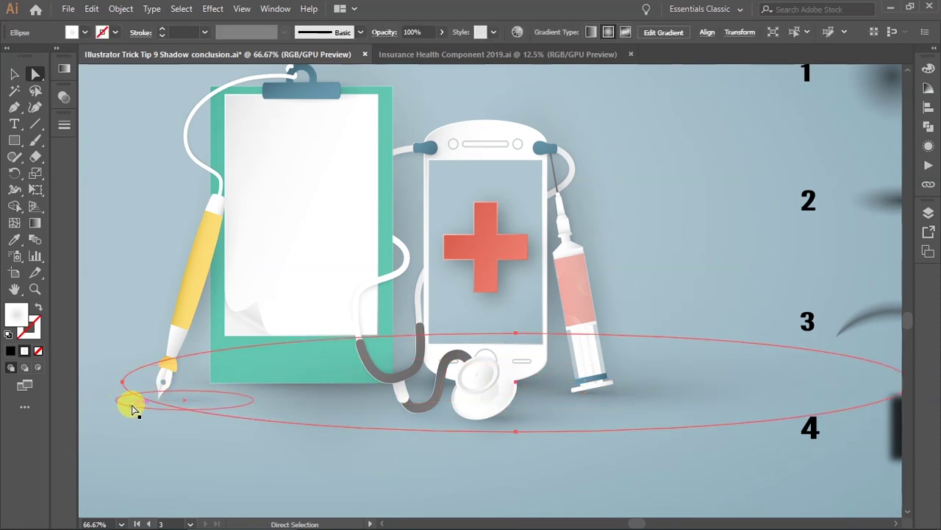
click(126, 403)
scroll(263, 319, down, 1)
key(v)
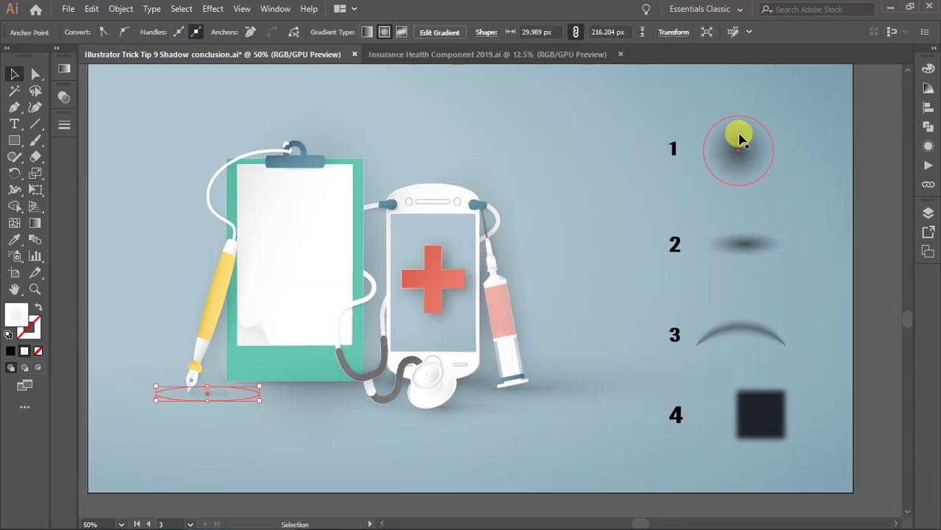
click(858, 214)
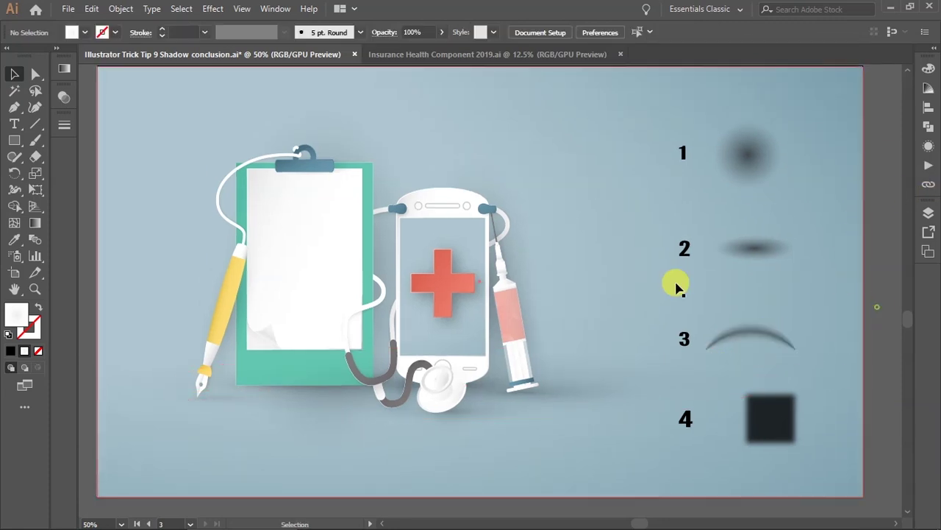
- Select the white cable beside the clipboard, its mesh shadow and the small mesh at its clip end individually to inspect them
scroll(201, 172, up, 2)
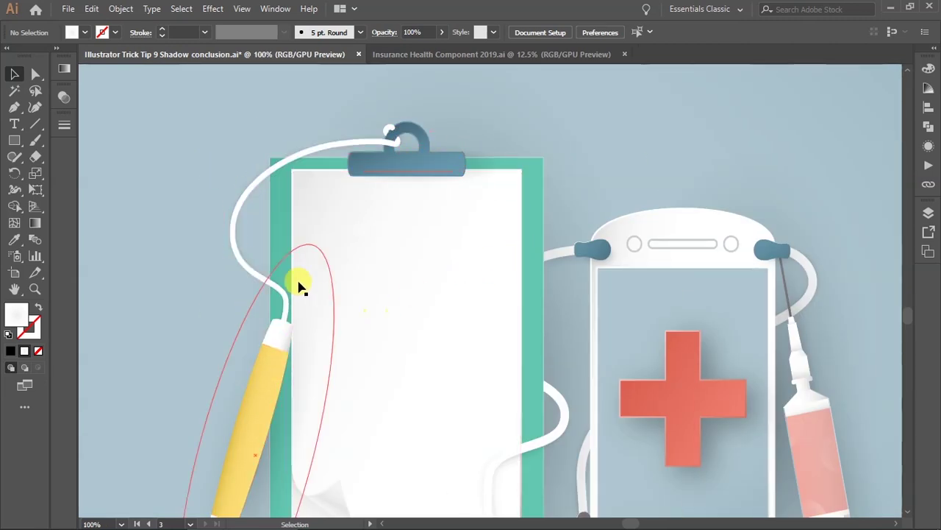
scroll(239, 180, up, 1)
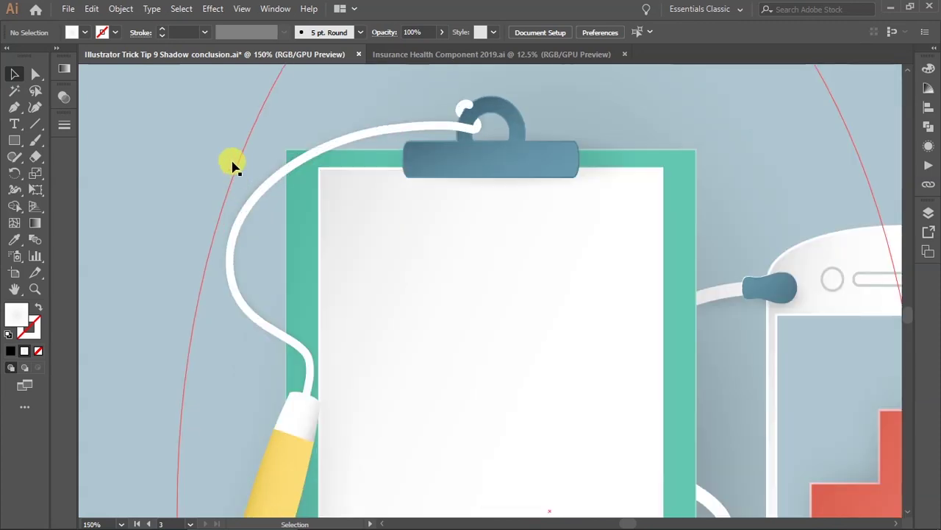
scroll(229, 151, up, 1)
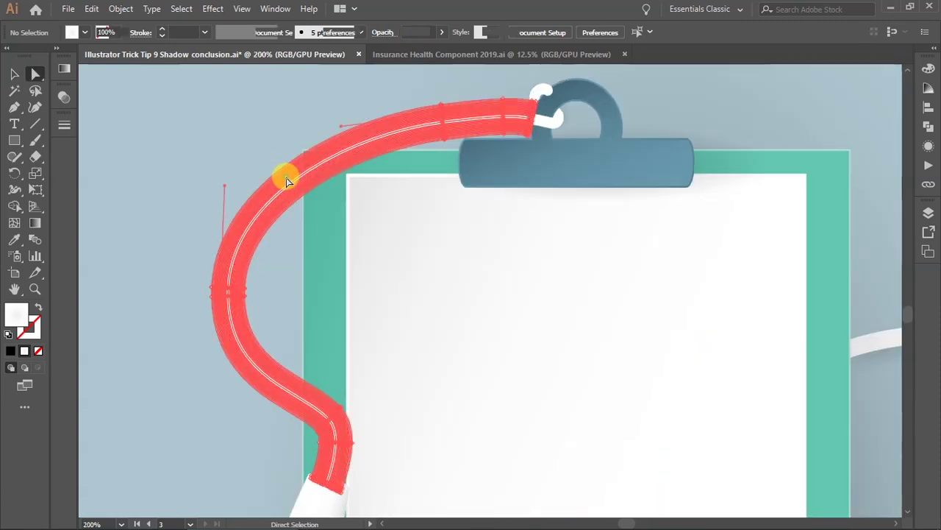
key(a)
click(231, 195)
click(308, 173)
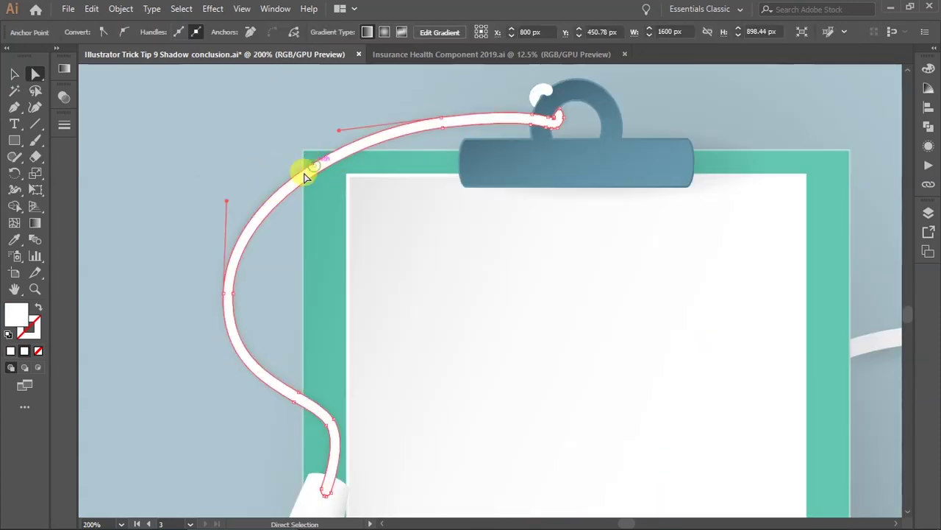
click(550, 97)
scroll(412, 168, down, 2)
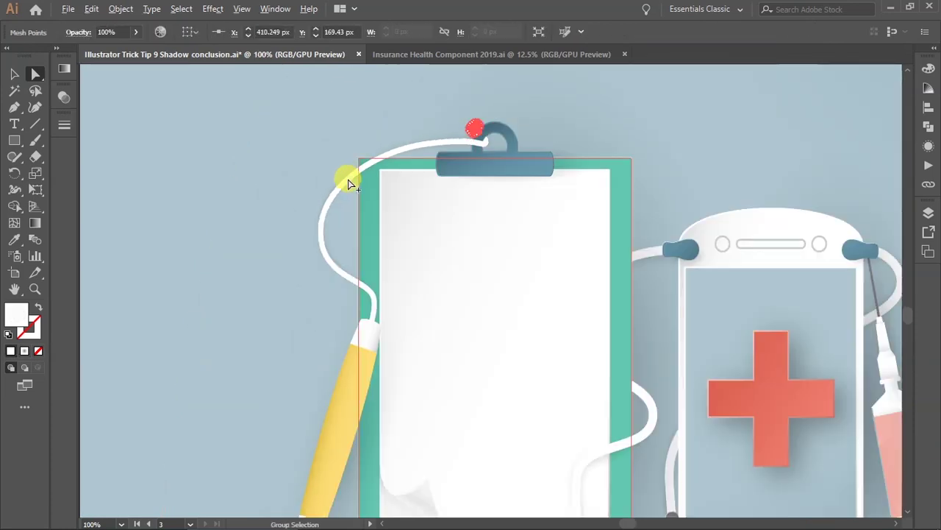
- Inspect the mesh shadow of the cable behind the phone in outline view, and return to the normal preview
drag(675, 322, 355, 142)
scroll(597, 132, up, 1)
drag(598, 132, 622, 252)
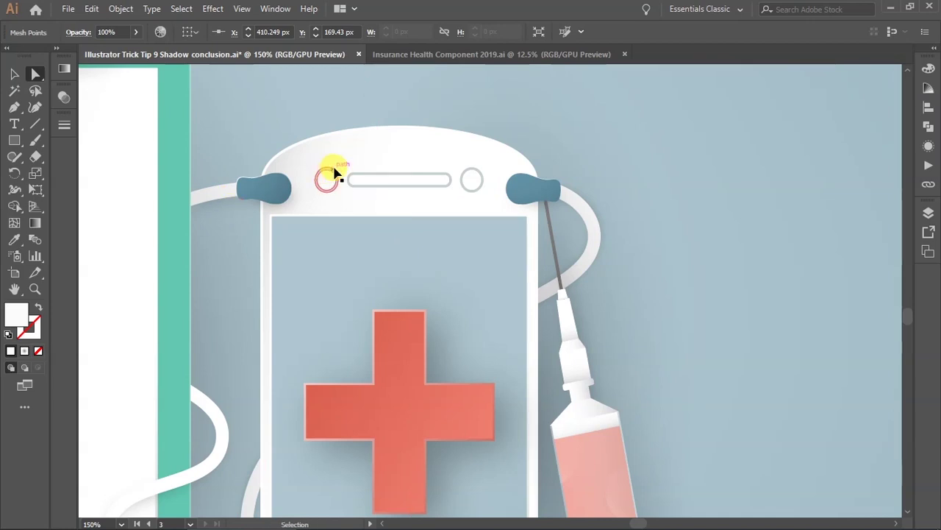
key(ctrl+y)
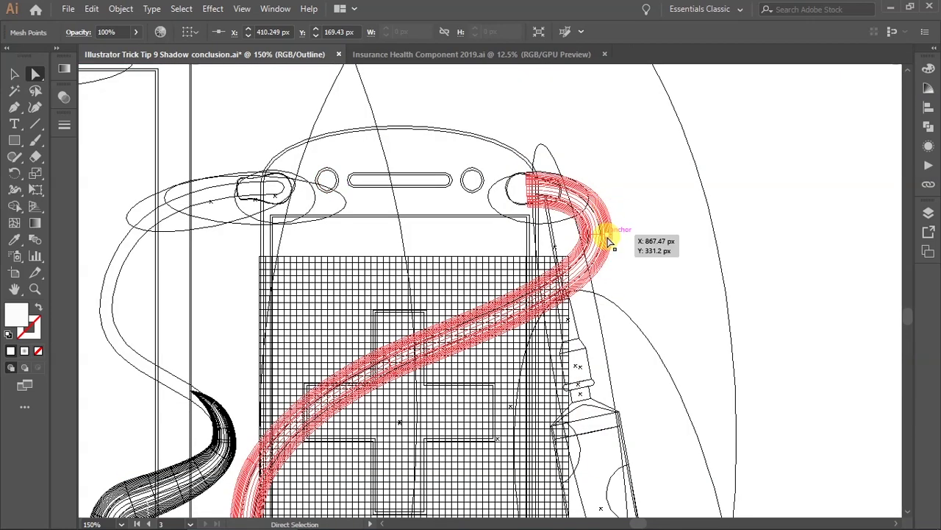
key(ctrl+y)
alt+scroll(456, 143, down, 2)
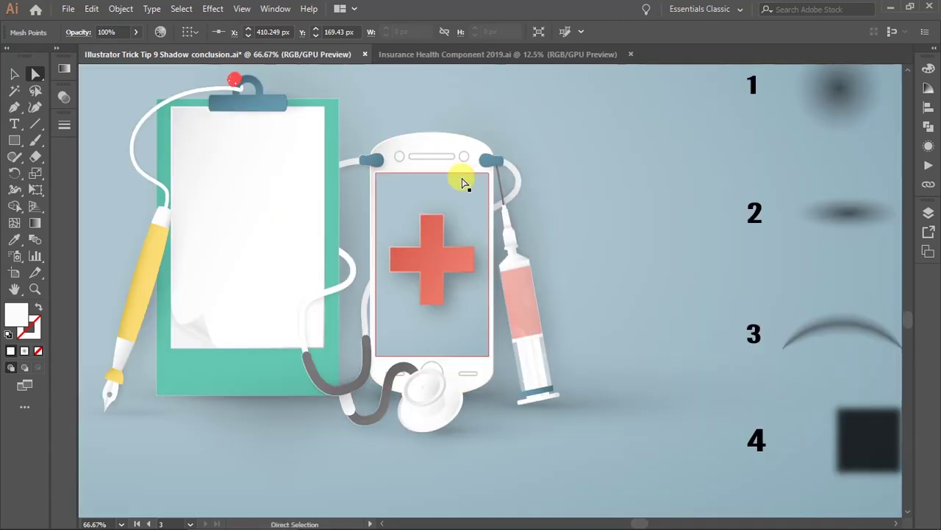
- Clear the mesh point selection at the clipboard clip and examine shadow sample 4 with nothing selected
scroll(514, 243, down, 1)
alt+scroll(567, 301, down, 1)
click(893, 309)
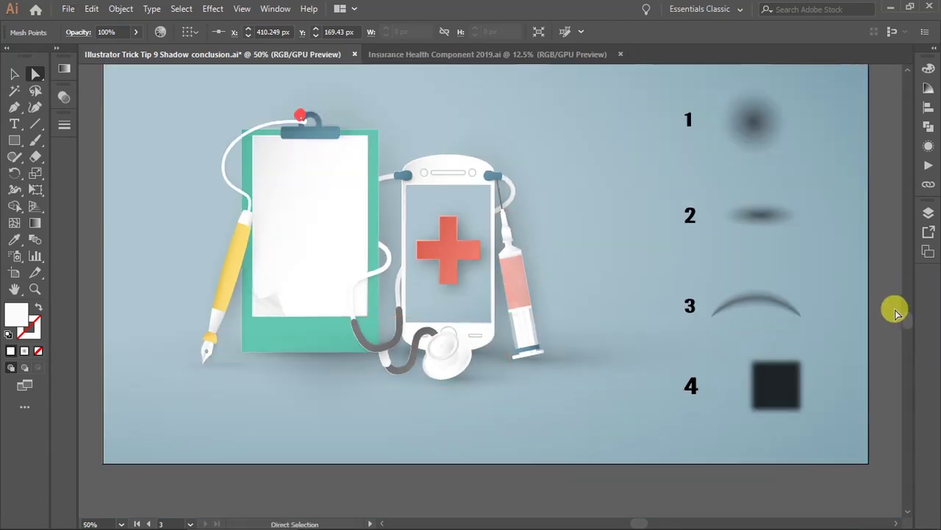
alt+scroll(776, 383, up, 1)
key(v)
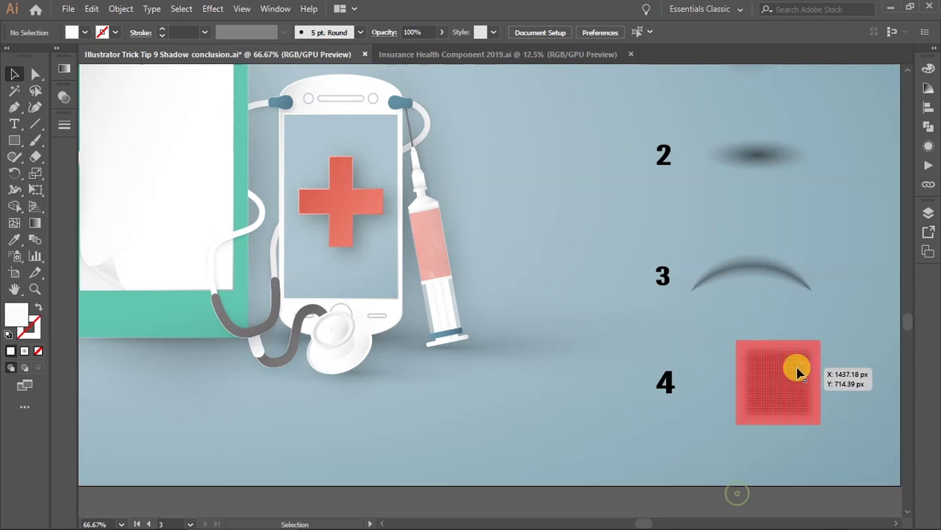
click(744, 482)
key(ctrl+shift+a)
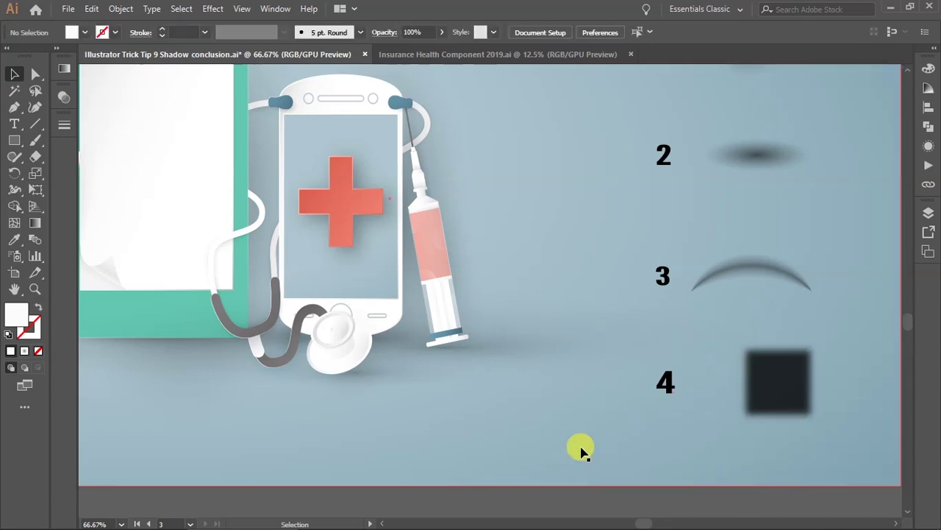
- Select the illustration group, and separately the mesh shadow behind the phone's red cross, to check its extent, and clear the selection
click(451, 264)
scroll(450, 265, up, 2)
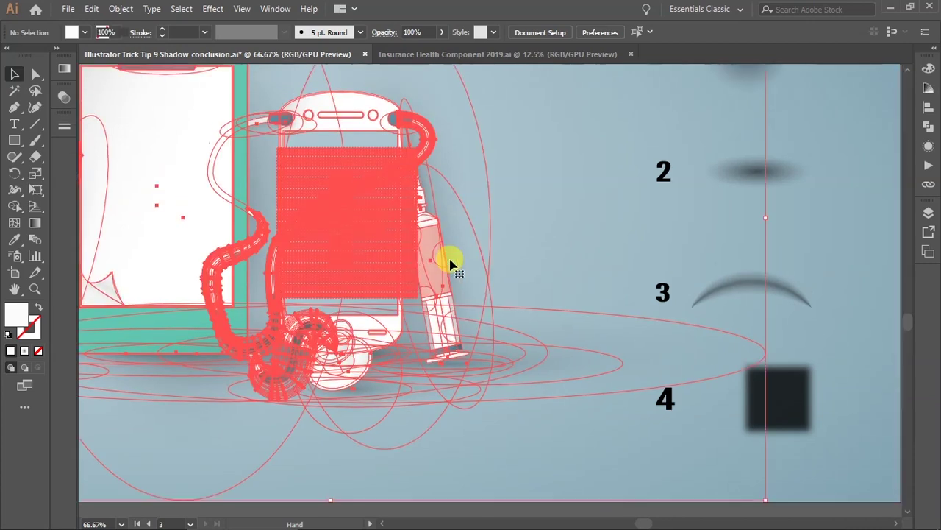
scroll(555, 314, down, 2)
click(502, 493)
scroll(473, 288, up, 1)
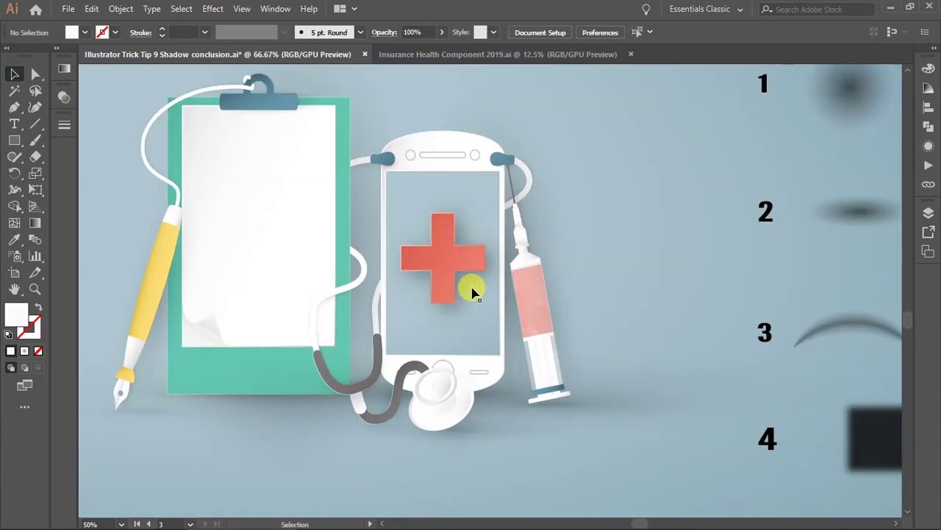
key(a)
click(478, 288)
key(v)
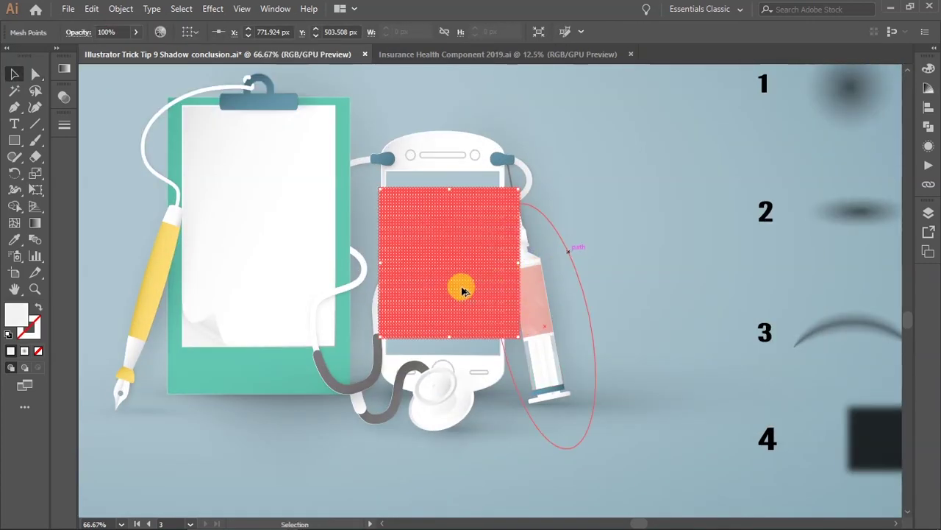
key(a)
scroll(478, 460, down, 1)
scroll(487, 424, down, 2)
key(v)
- Examine the mesh shadow around the red cross in outline view, and return to the normal preview of the full artboard
scroll(488, 270, up, 4)
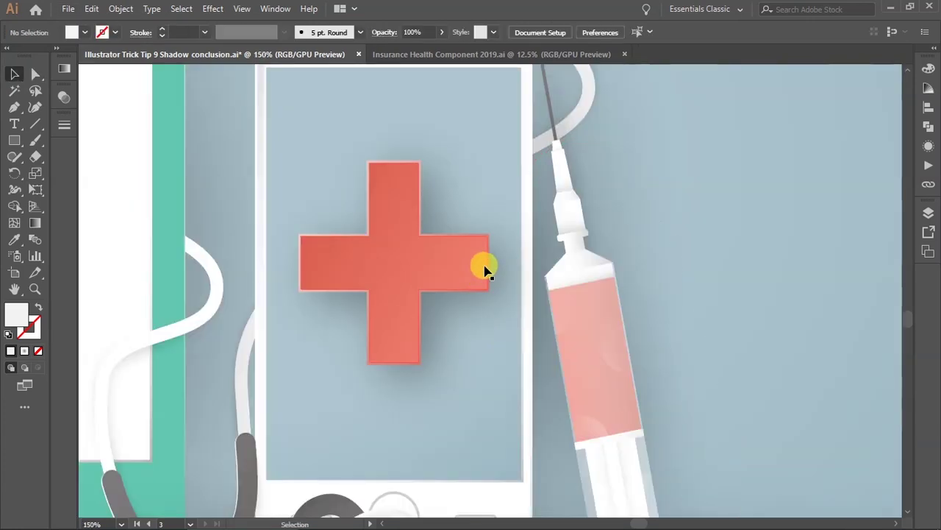
key(a)
key(ctrl+y)
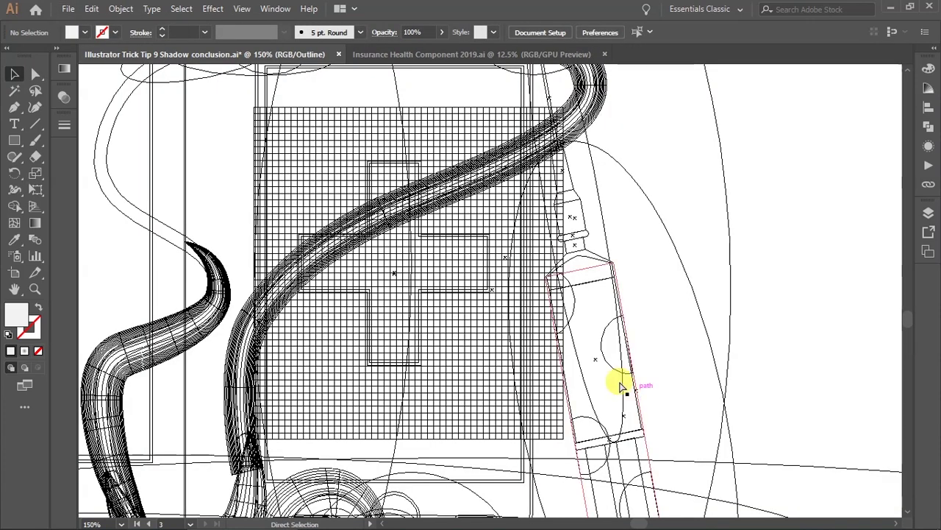
key(ctrl+y)
key(v)
scroll(662, 275, down, 2)
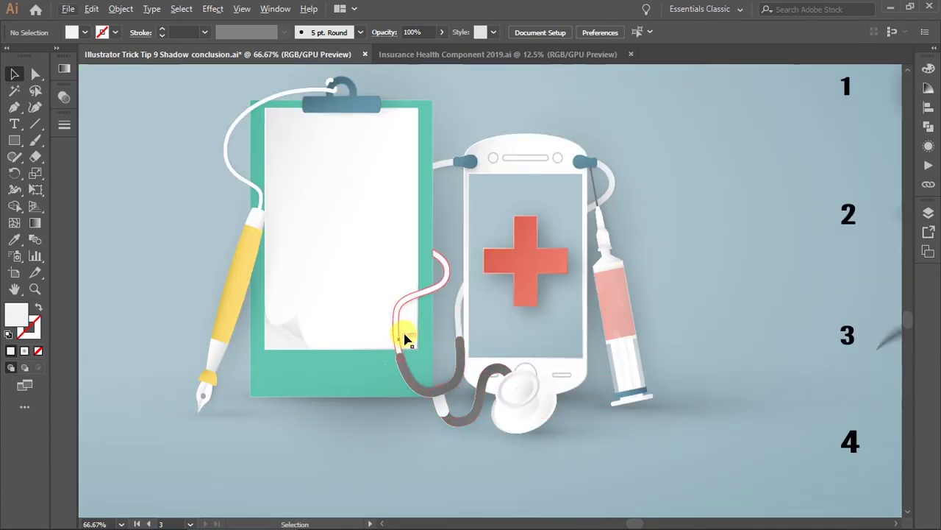
scroll(269, 271, down, 1)
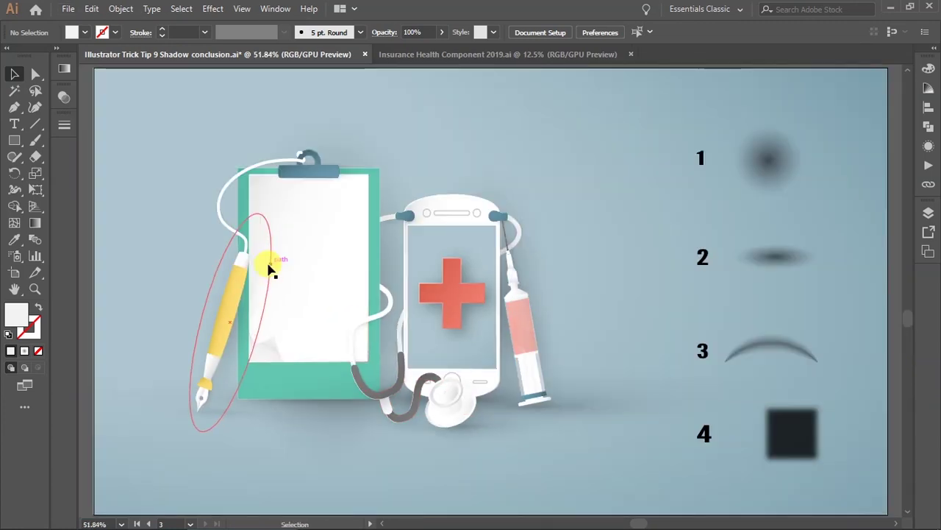